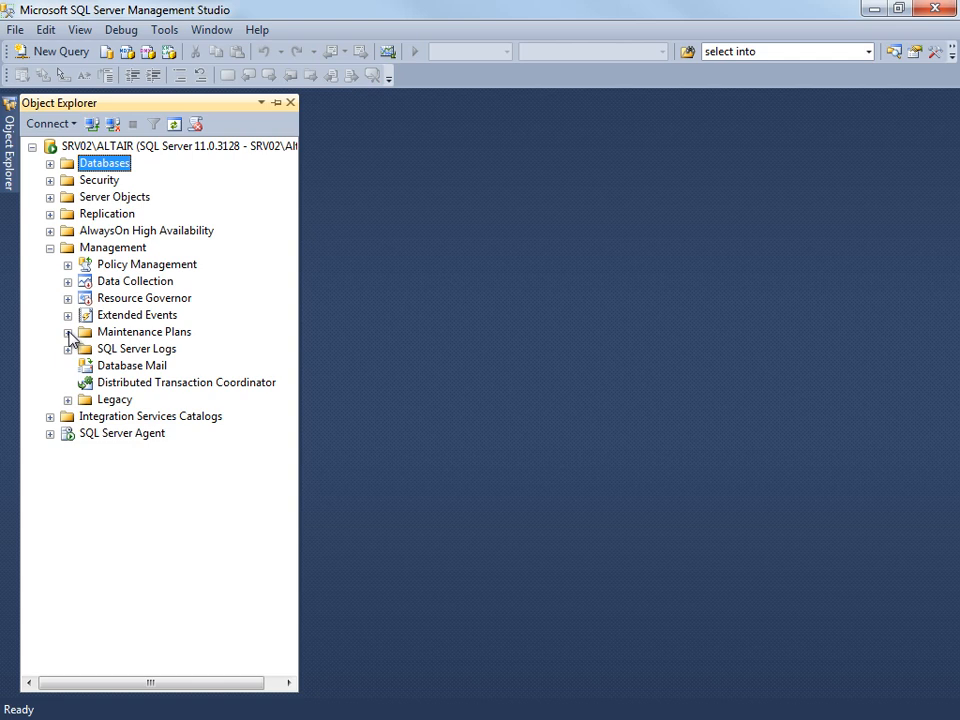
- Create a new maintenance plan under Management with the name MaintenancePlan
click(68, 332)
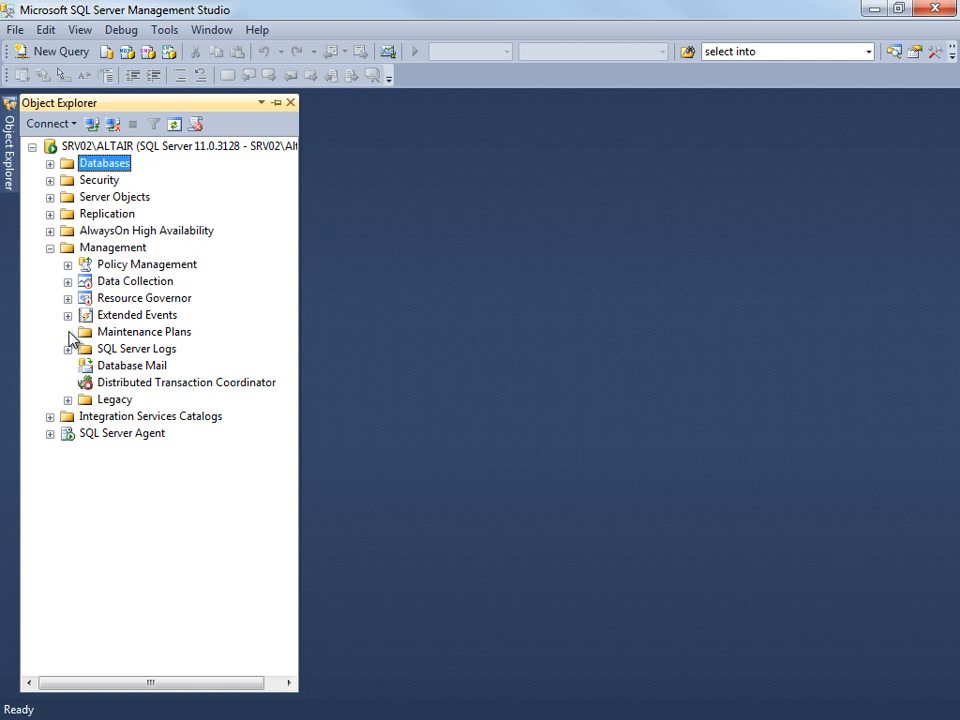
right_click(143, 333)
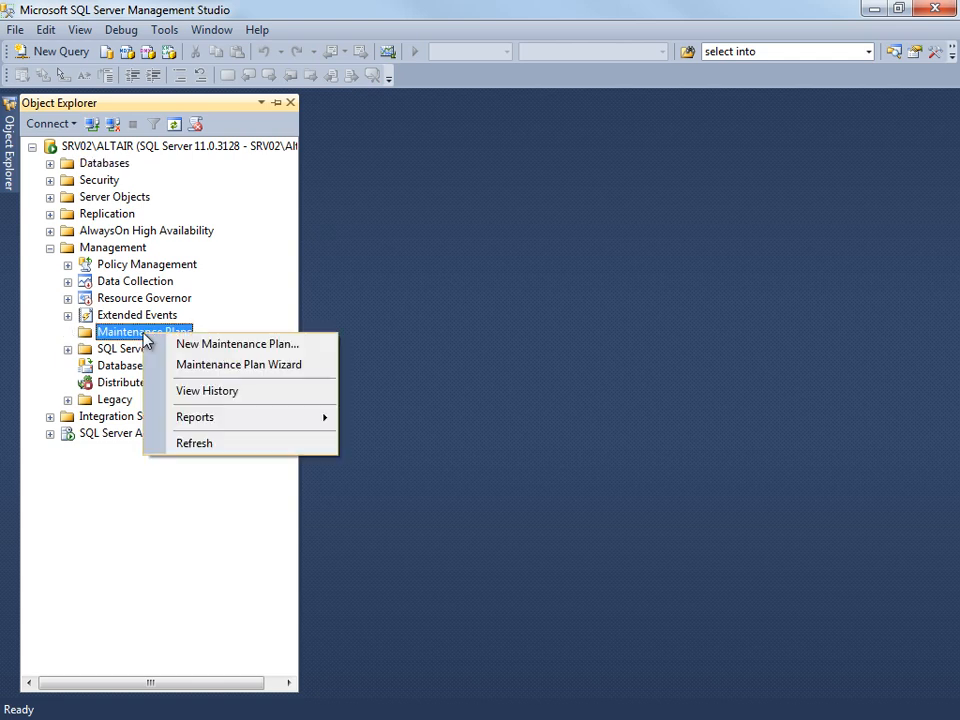
click(300, 345)
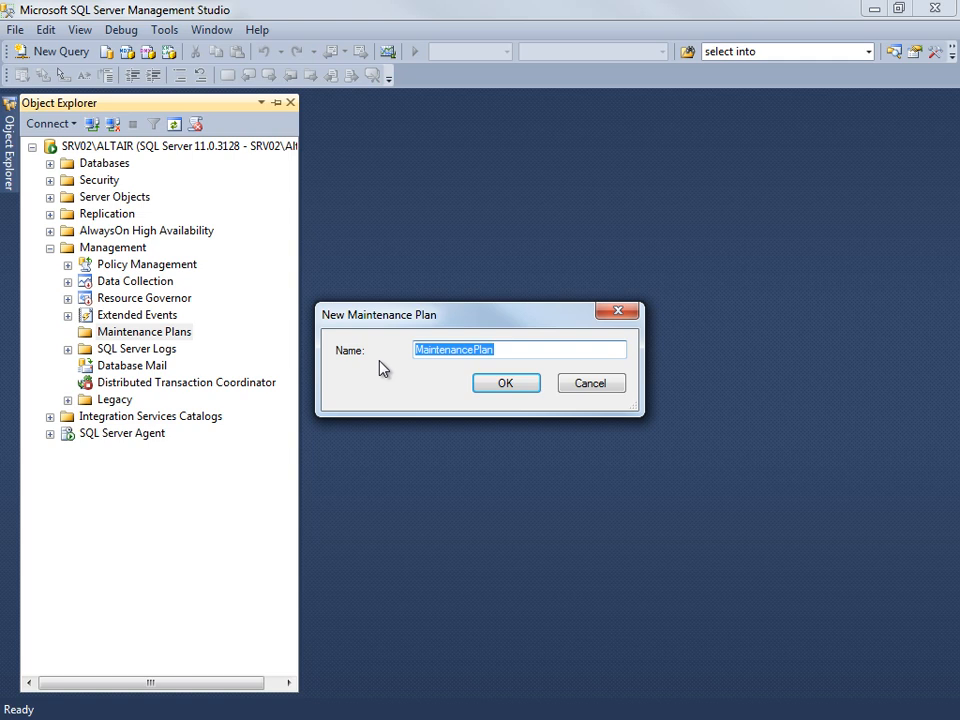
click(505, 387)
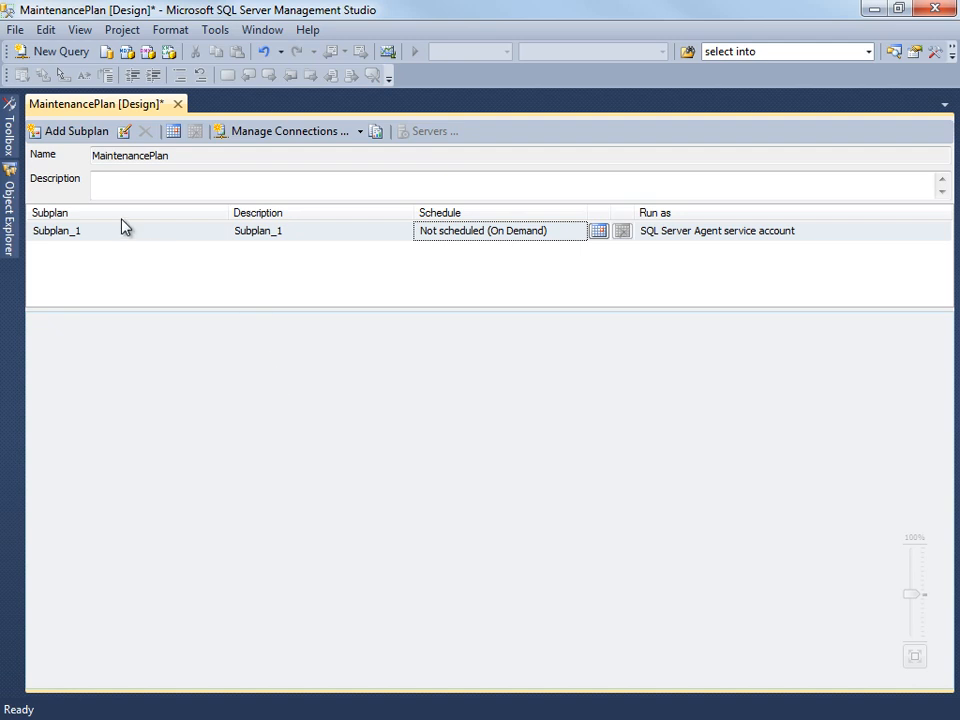
- Add a Back Up Database Task to Subplan_1's design surface and open its settings for editing
mouse_move(8, 125)
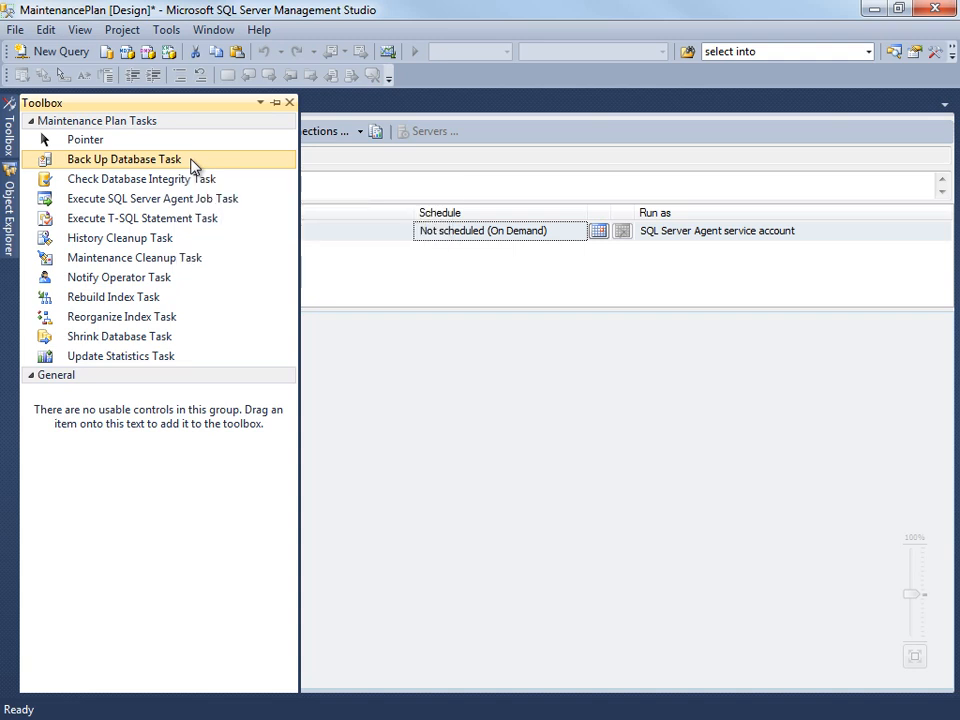
drag(193, 165, 402, 485)
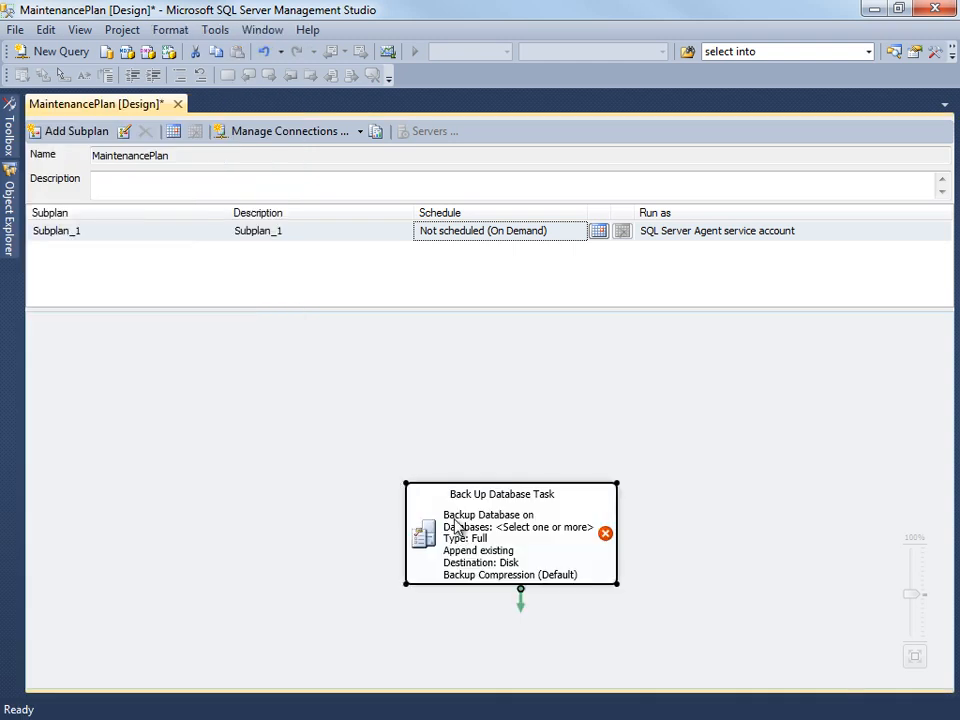
right_click(438, 491)
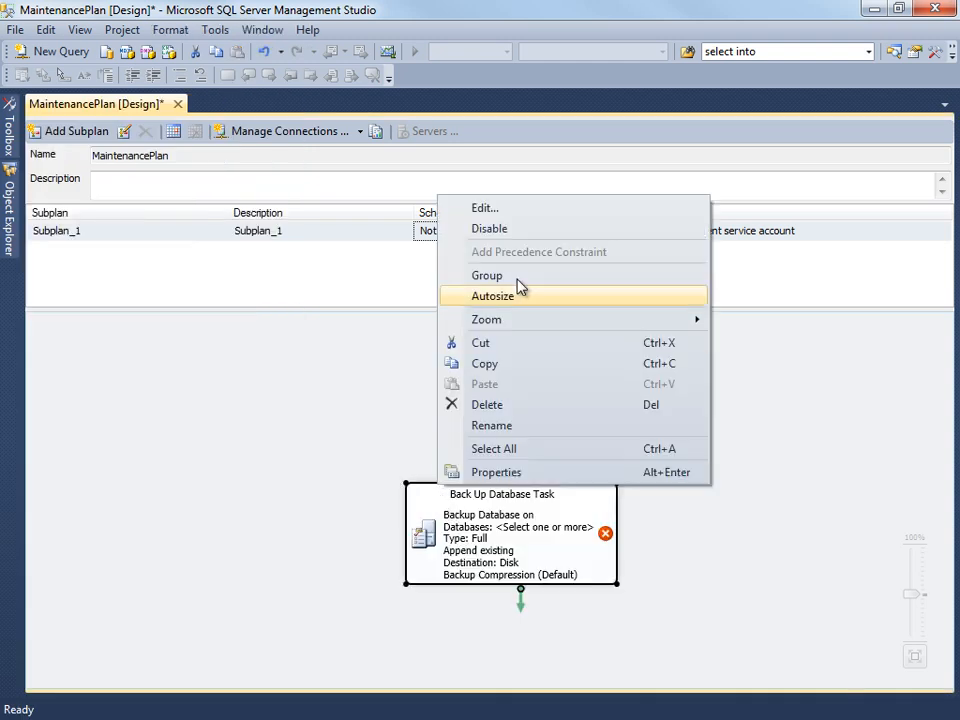
click(529, 214)
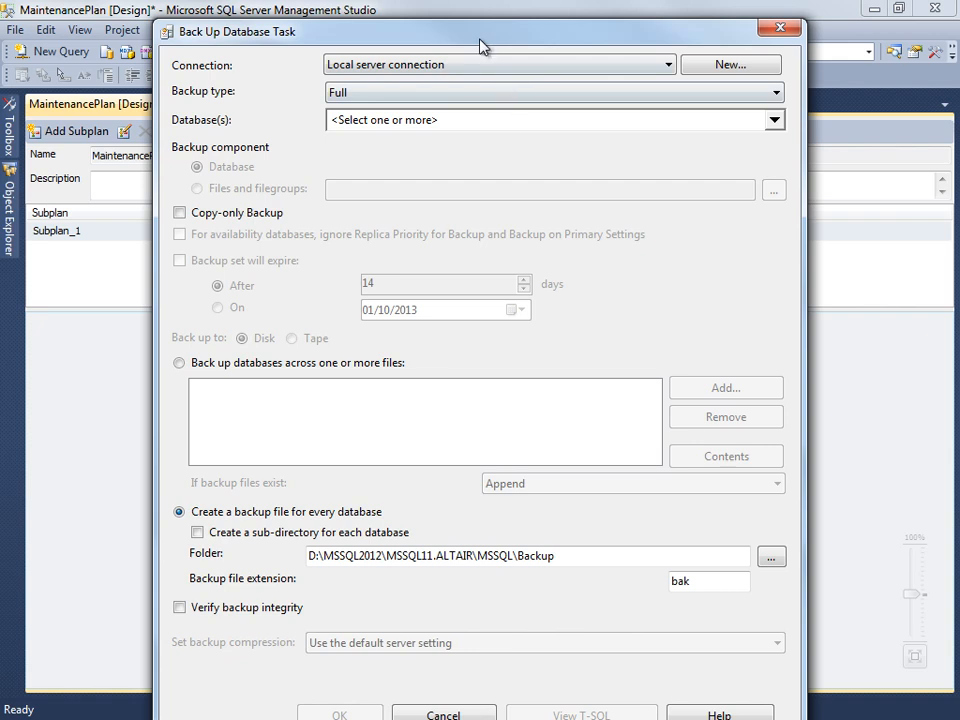
drag(480, 45, 489, 27)
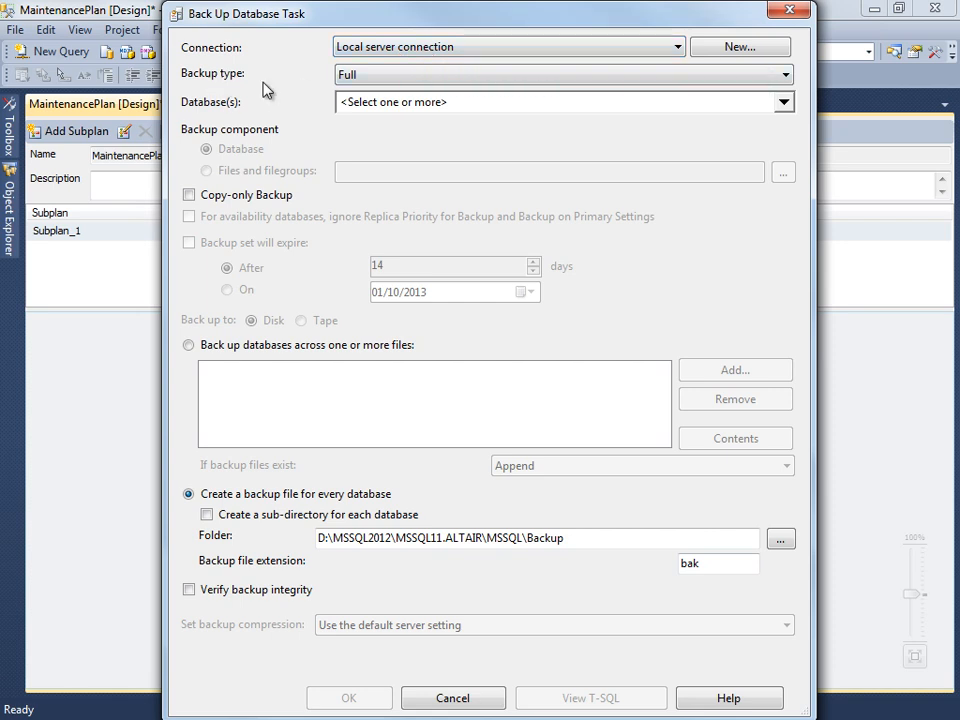
- Choose Full as the backup type and open the database selection for the backup task
click(437, 76)
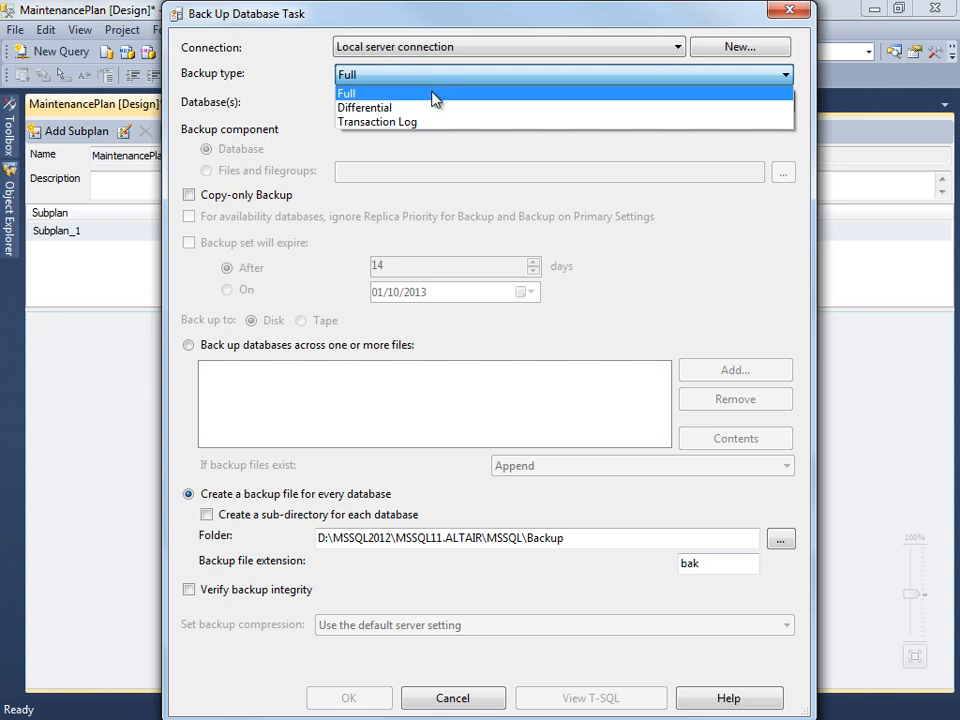
click(427, 91)
click(394, 103)
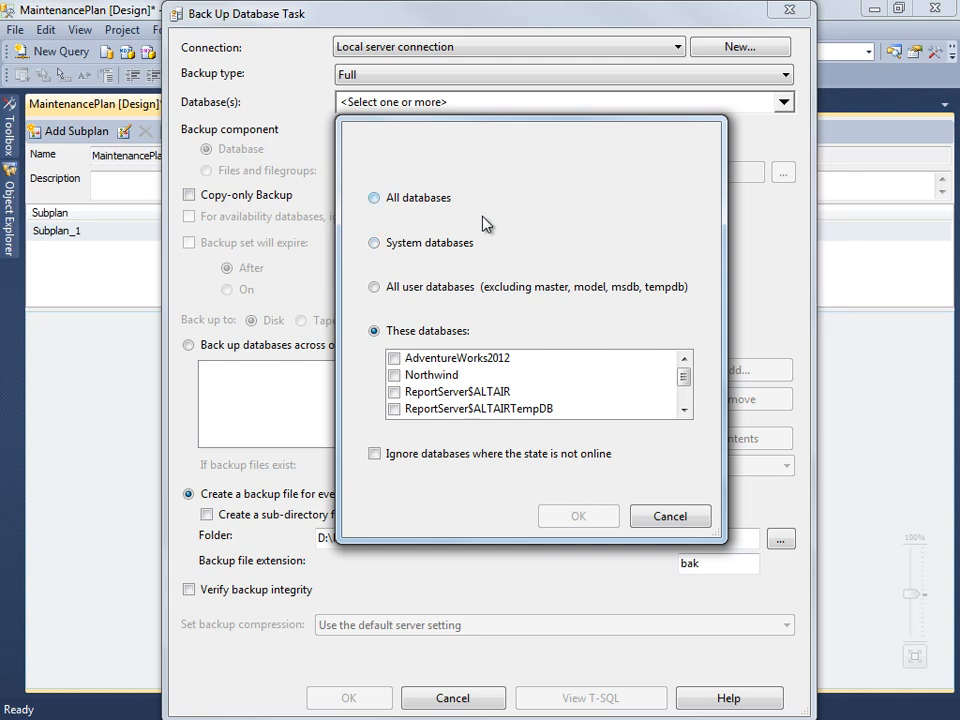
click(375, 198)
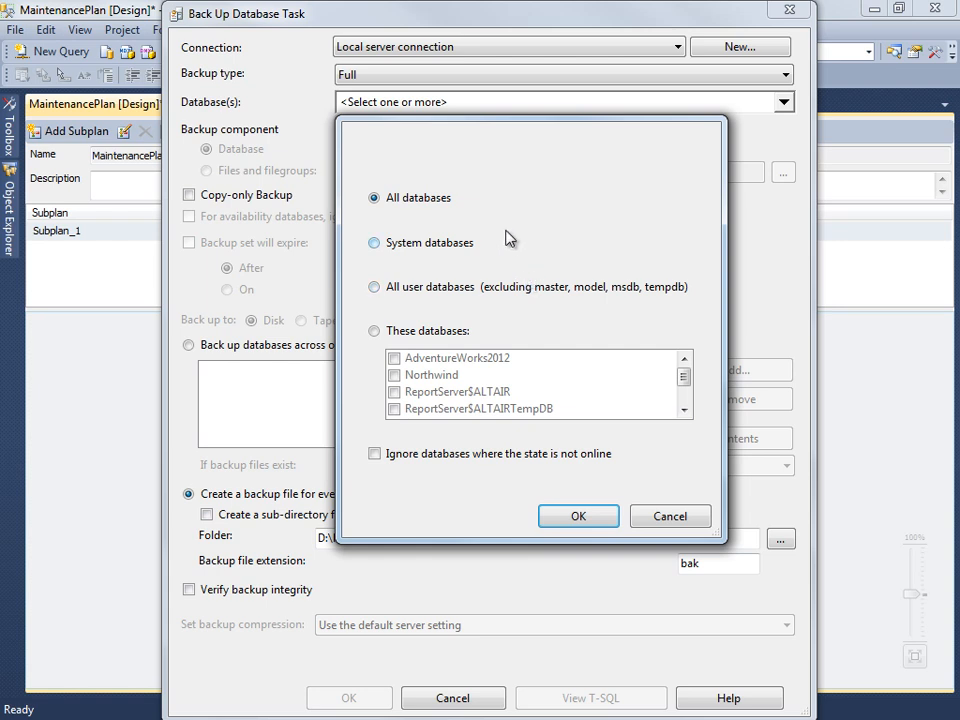
click(373, 333)
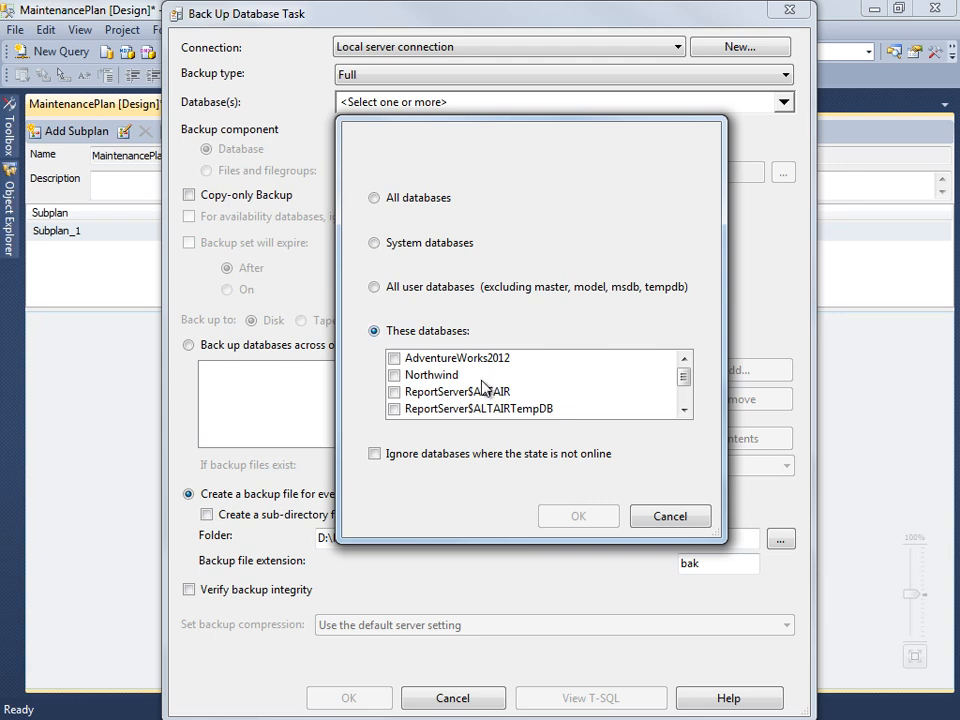
click(374, 199)
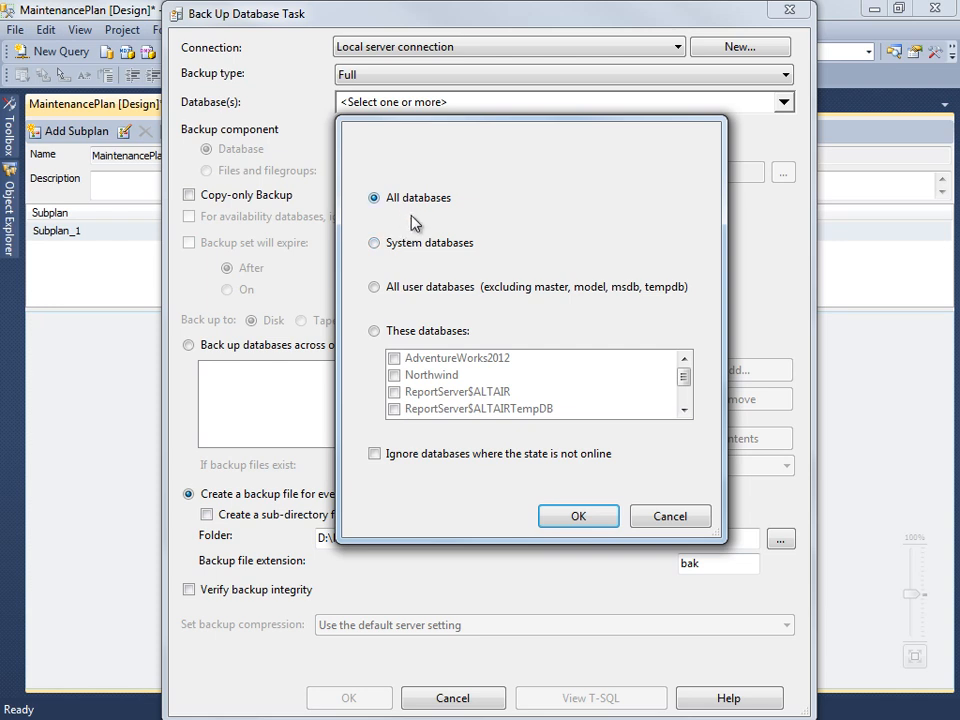
- Restrict the backup task to specific databases, choosing only Northwind
click(374, 331)
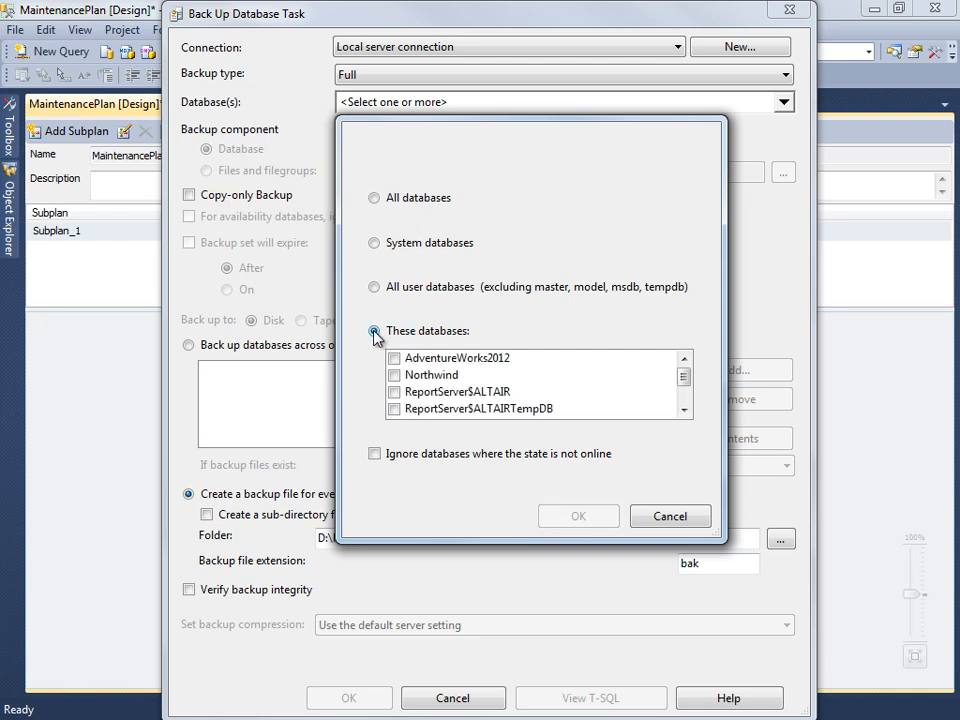
click(394, 377)
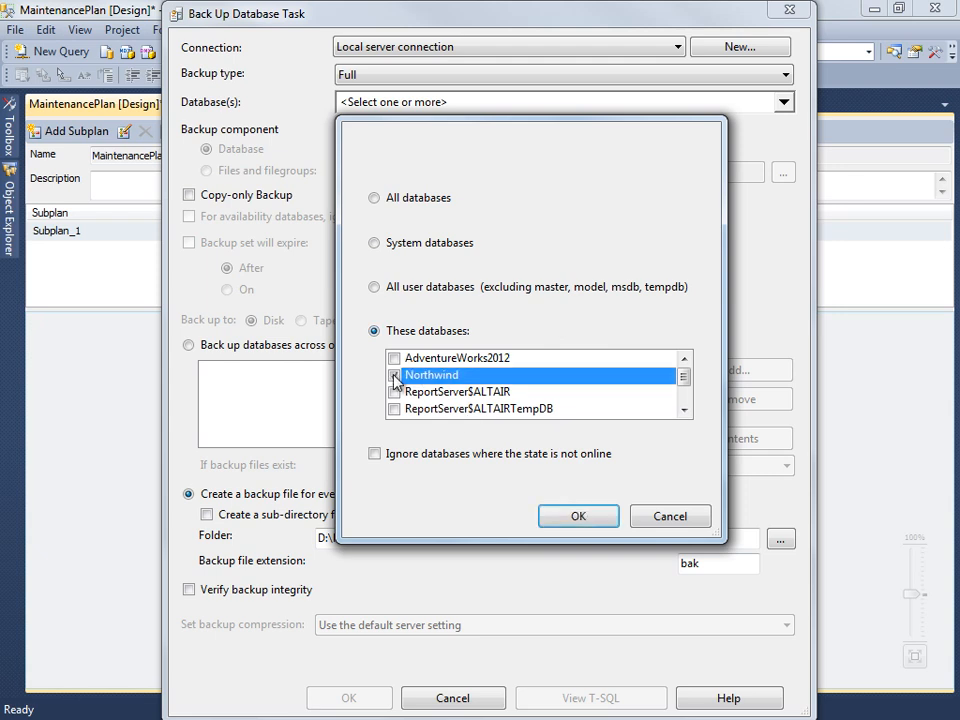
click(585, 520)
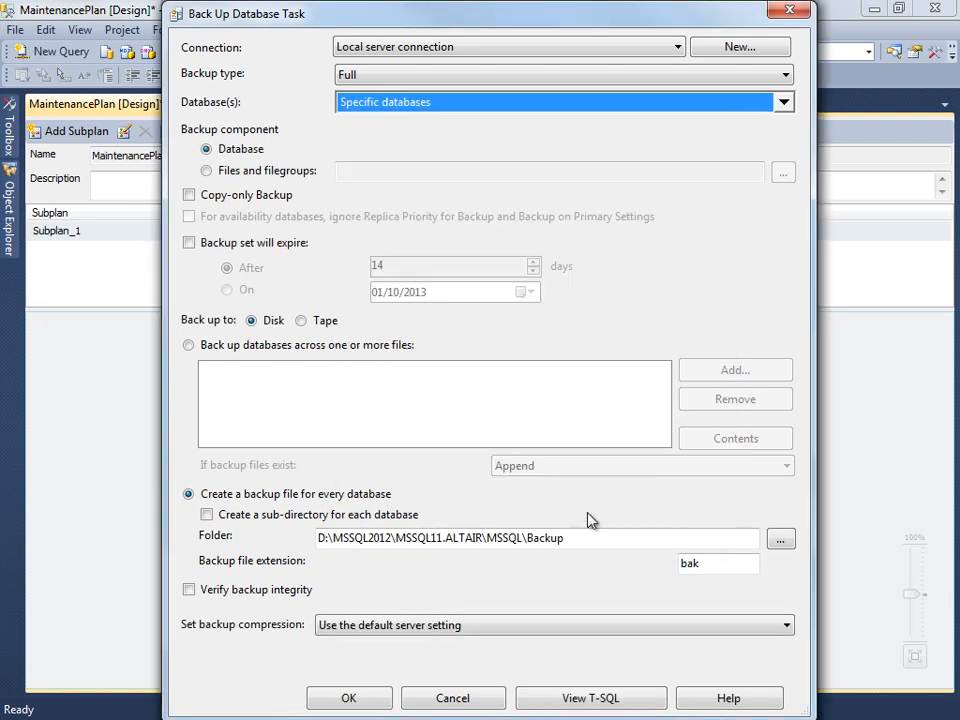
- Set the destination folder for the backup files to D:\Backup
click(780, 540)
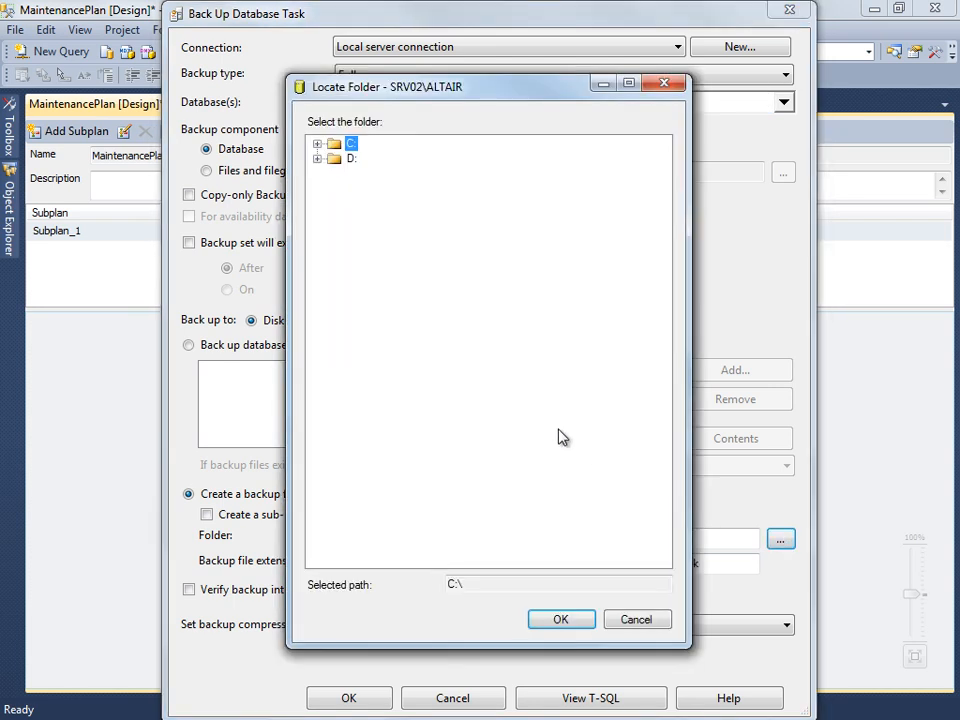
click(317, 158)
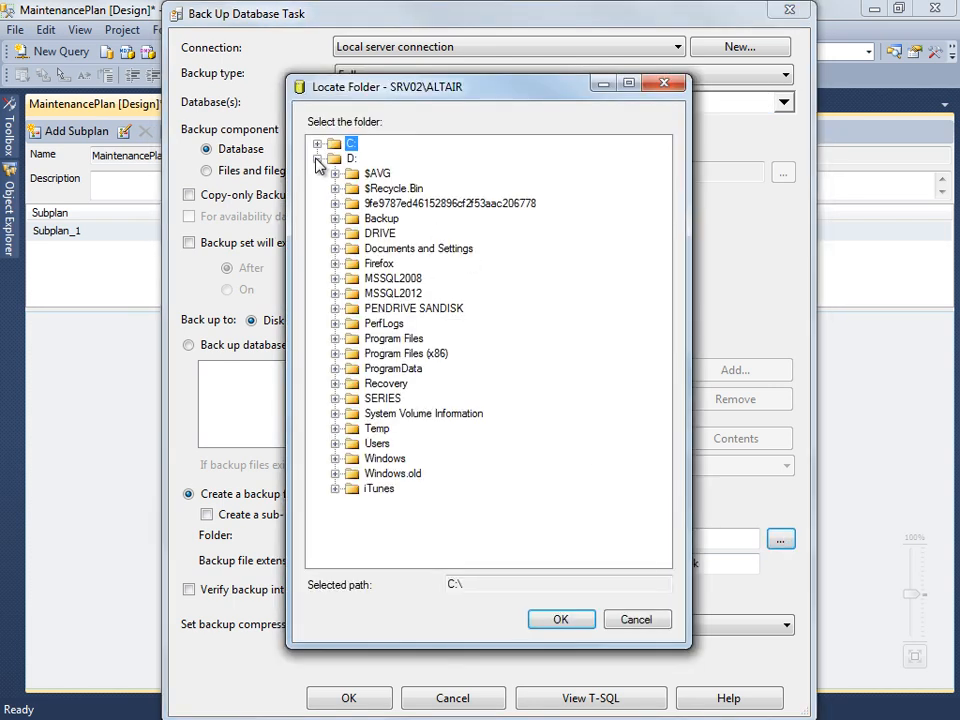
click(352, 220)
key(Left)
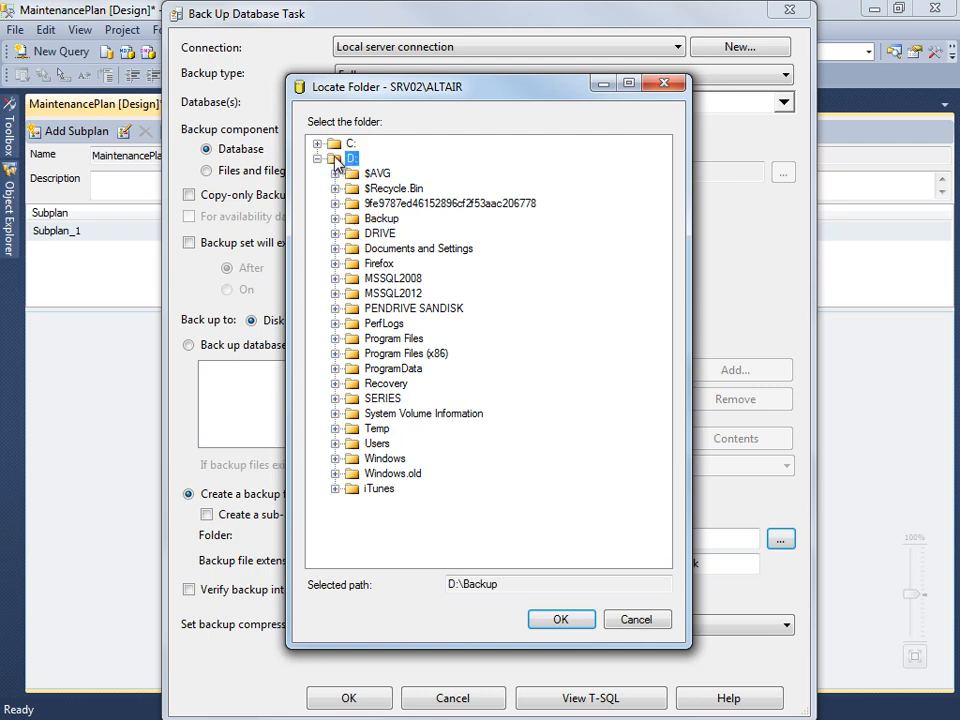
click(352, 221)
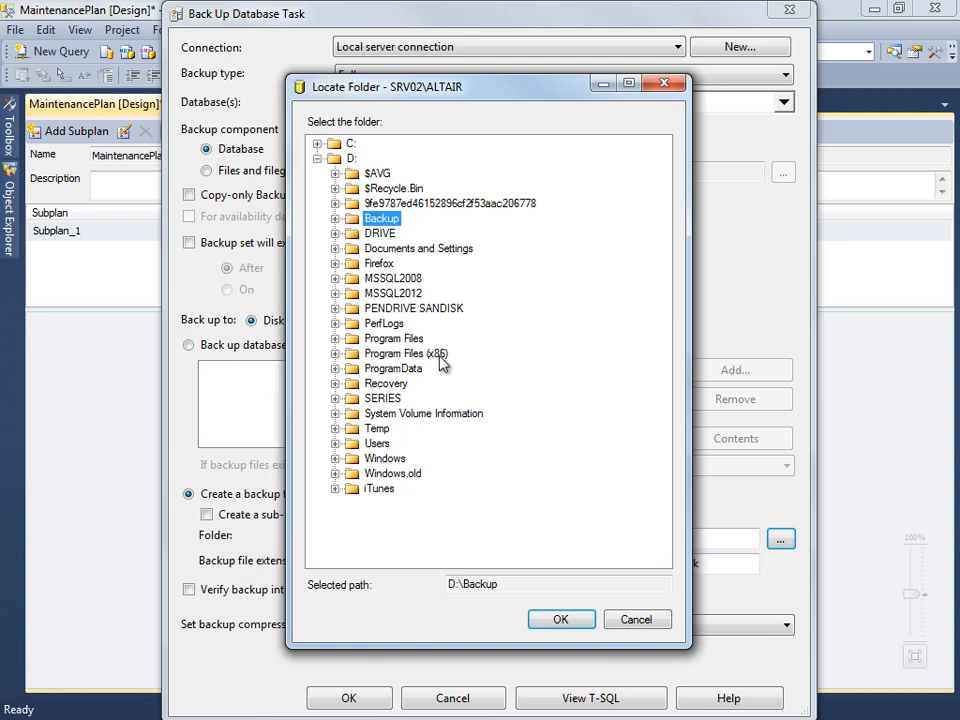
click(558, 619)
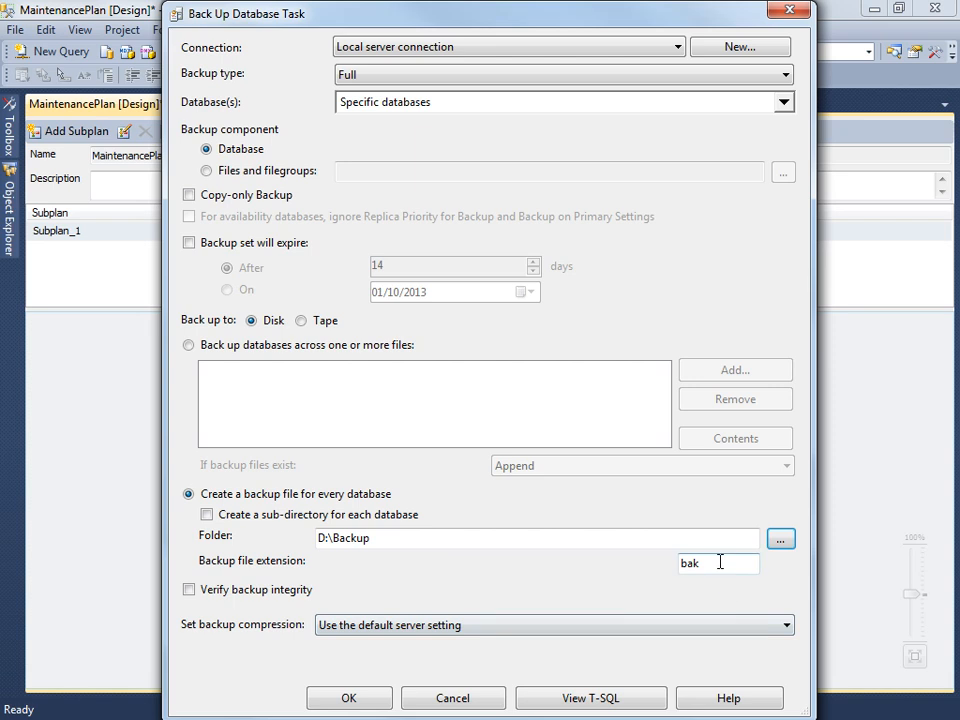
drag(716, 563, 657, 565)
- Review the T-SQL generated for the backup task and accept the task's settings
click(632, 700)
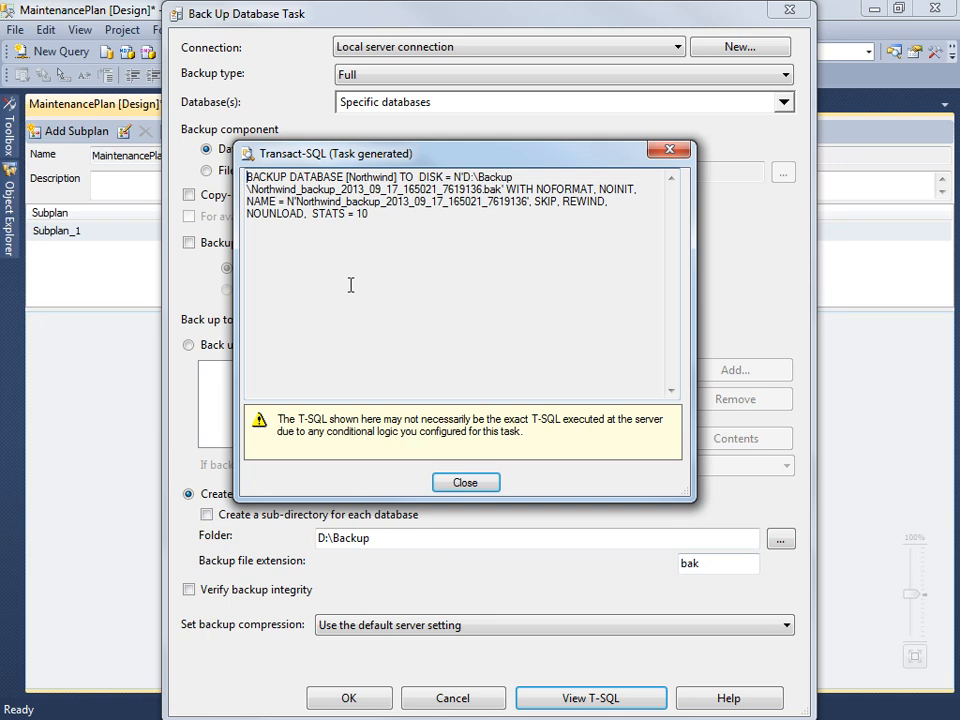
drag(247, 177, 339, 177)
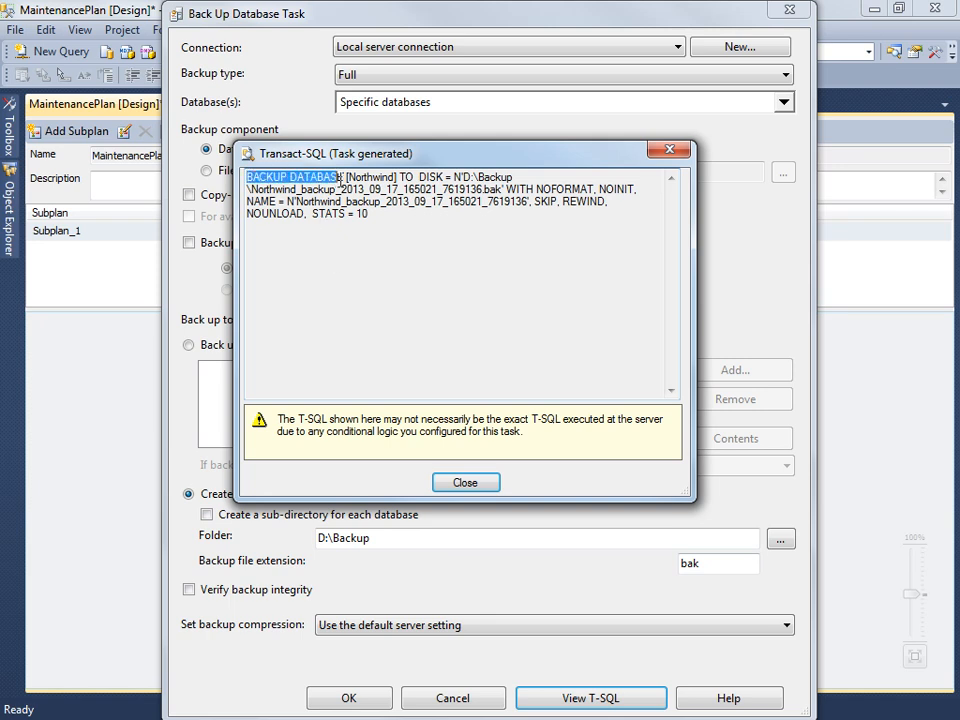
click(465, 484)
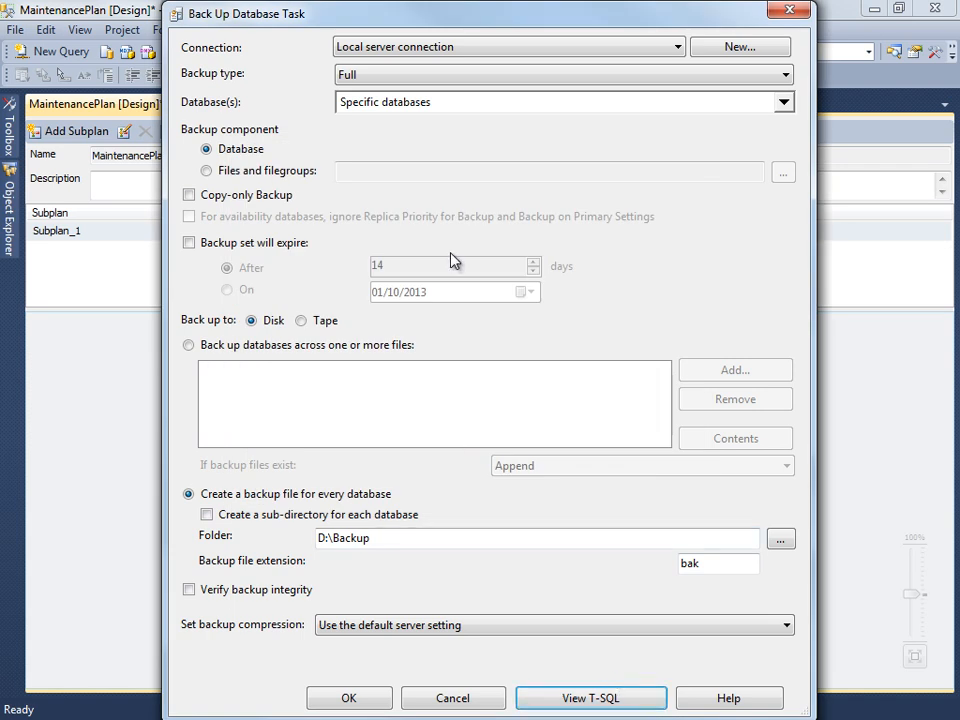
click(350, 699)
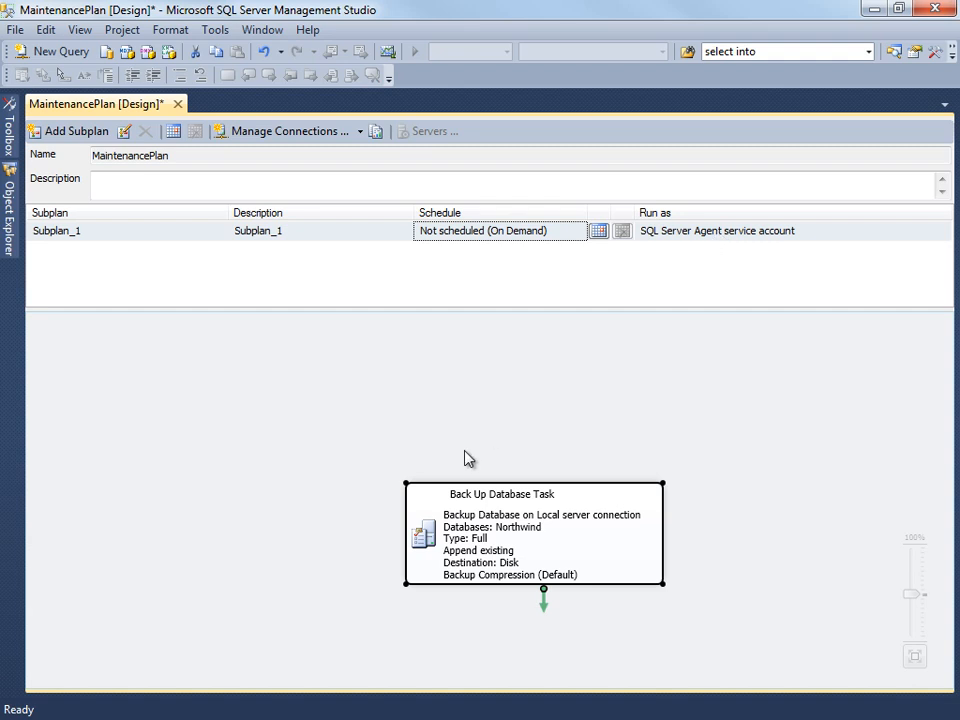
- Add a Maintenance Cleanup Task above the backup task on the design surface and open its settings for editing
click(344, 513)
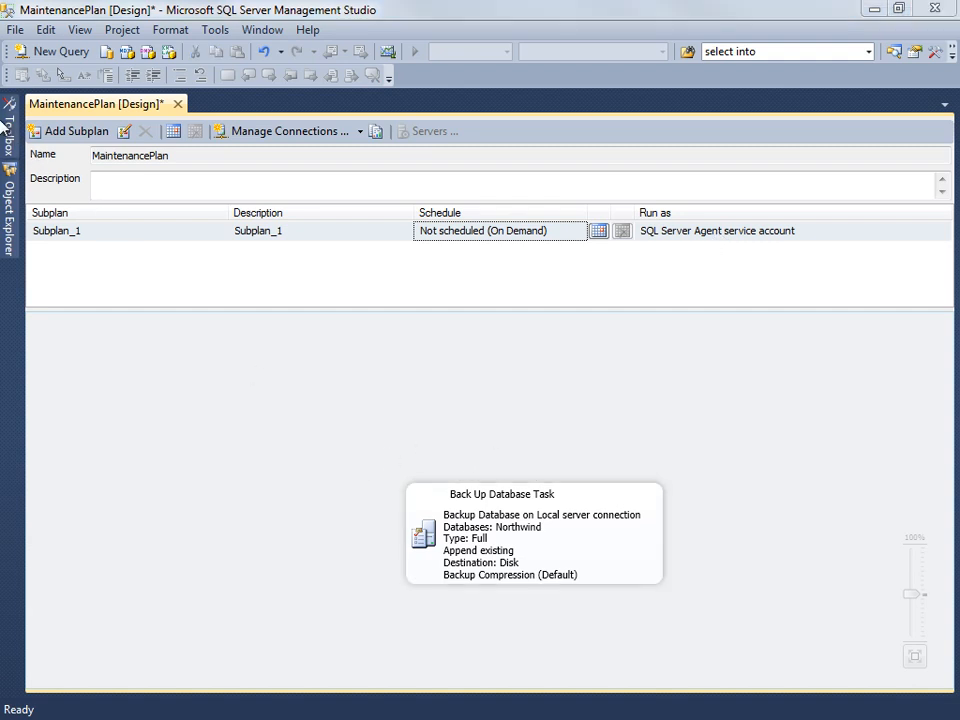
mouse_move(10, 125)
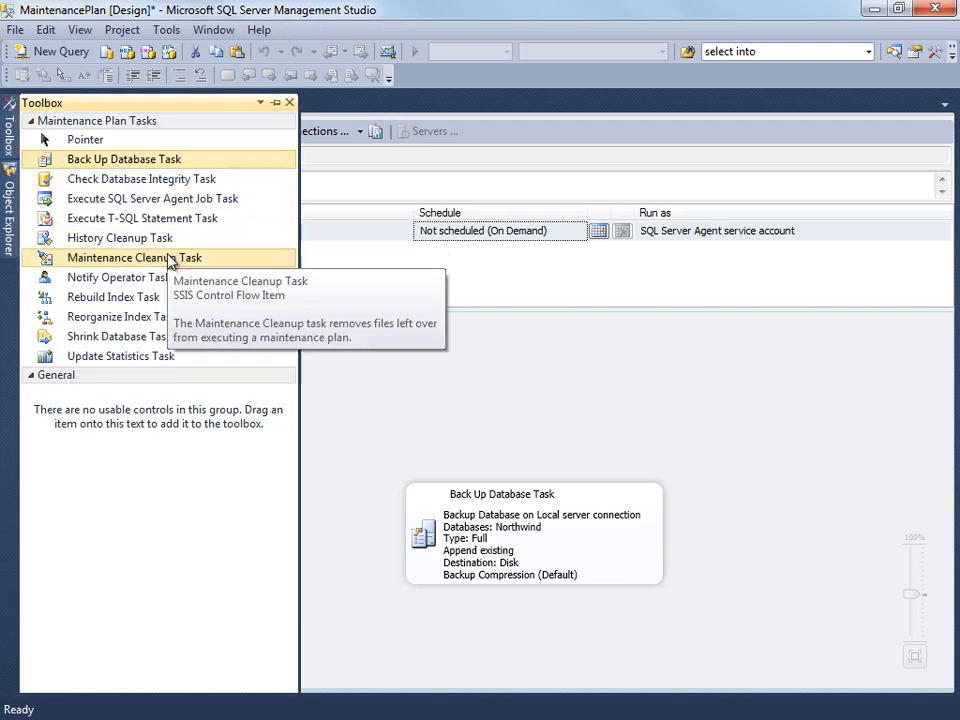
drag(204, 260, 491, 388)
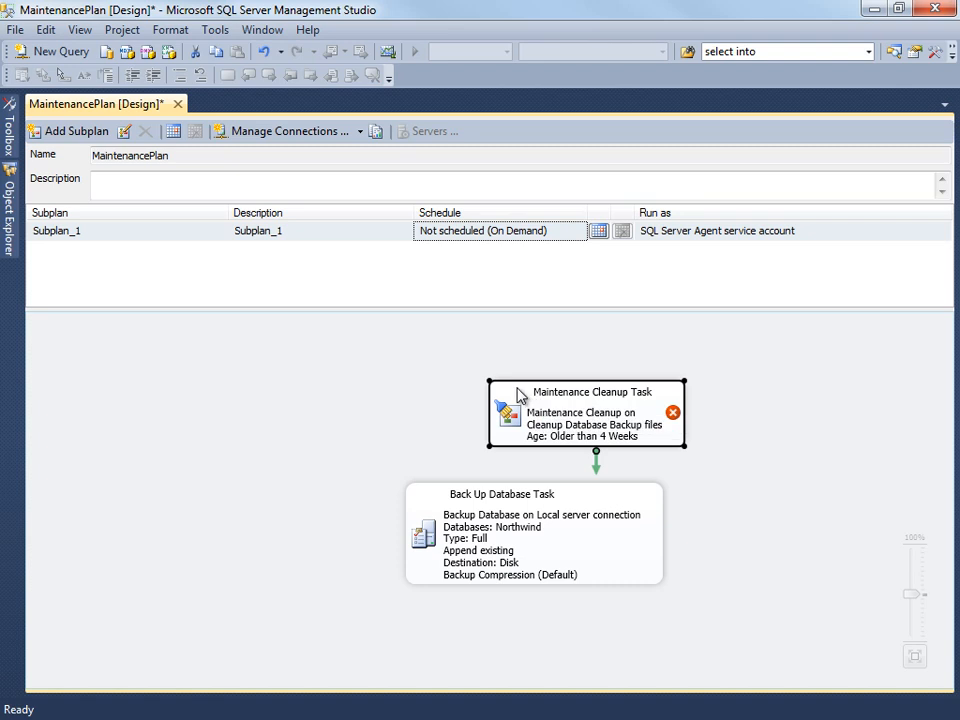
right_click(519, 395)
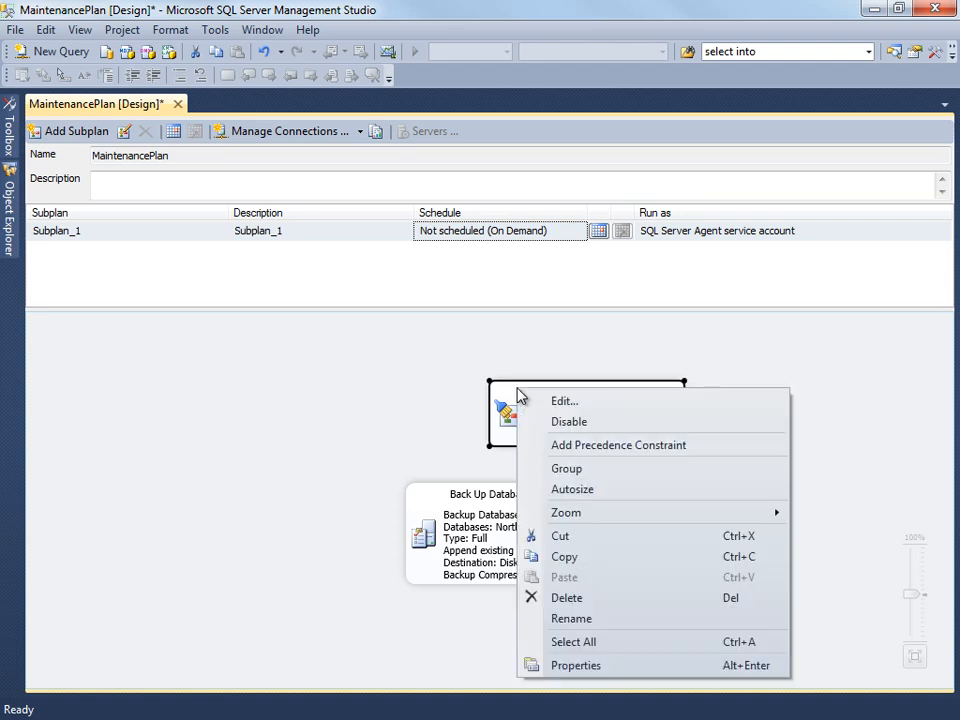
click(575, 400)
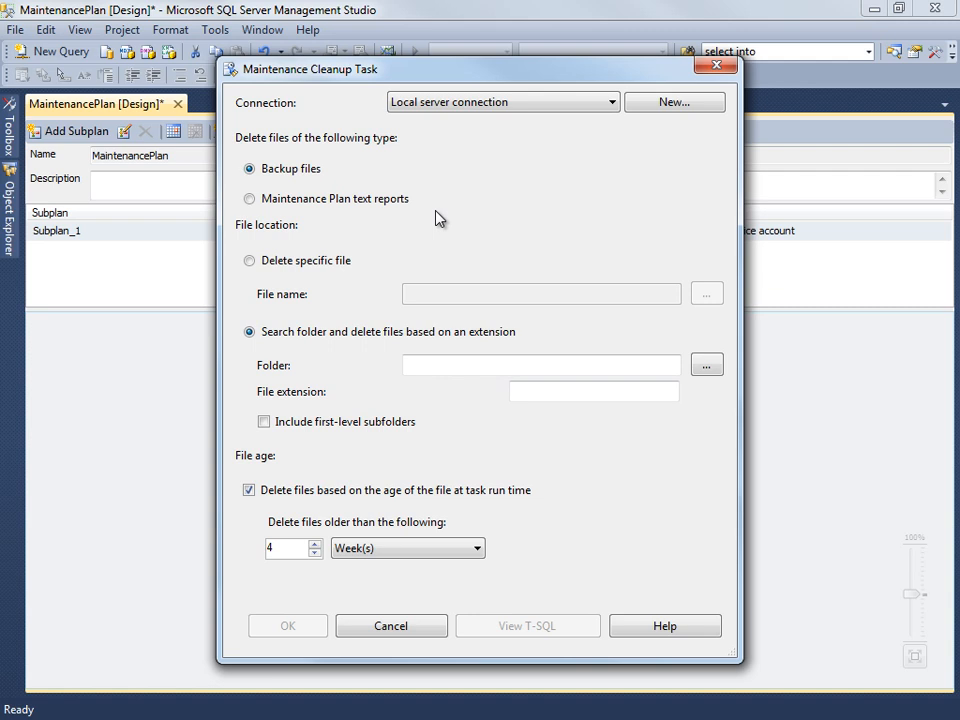
drag(437, 78, 586, 28)
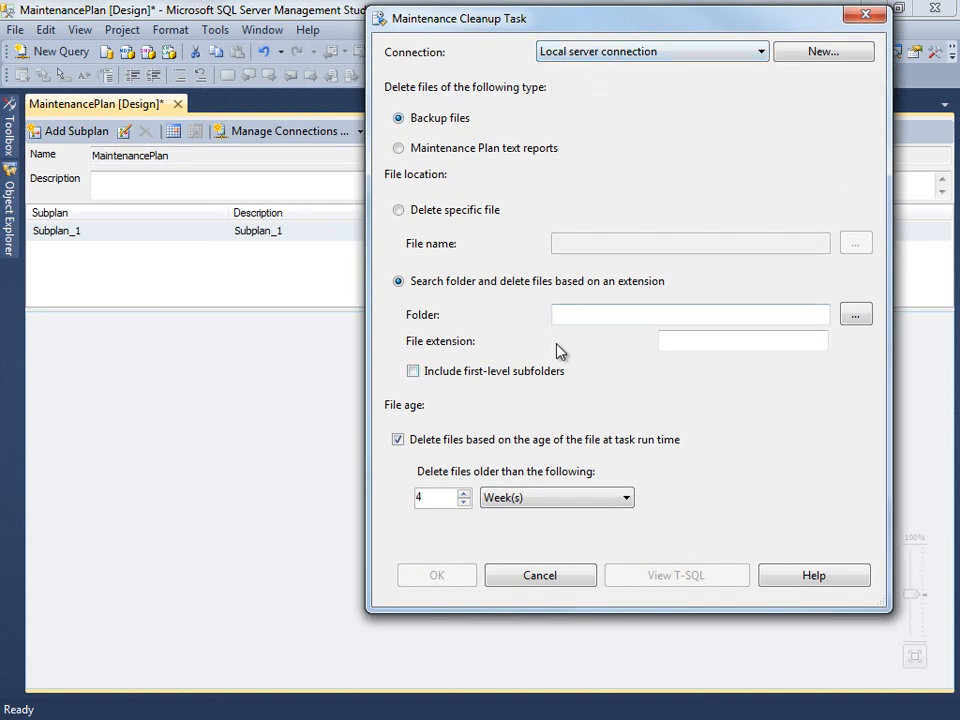
- Point the cleanup task at the D:\Backup folder and limit it to files with the bak extension
click(857, 315)
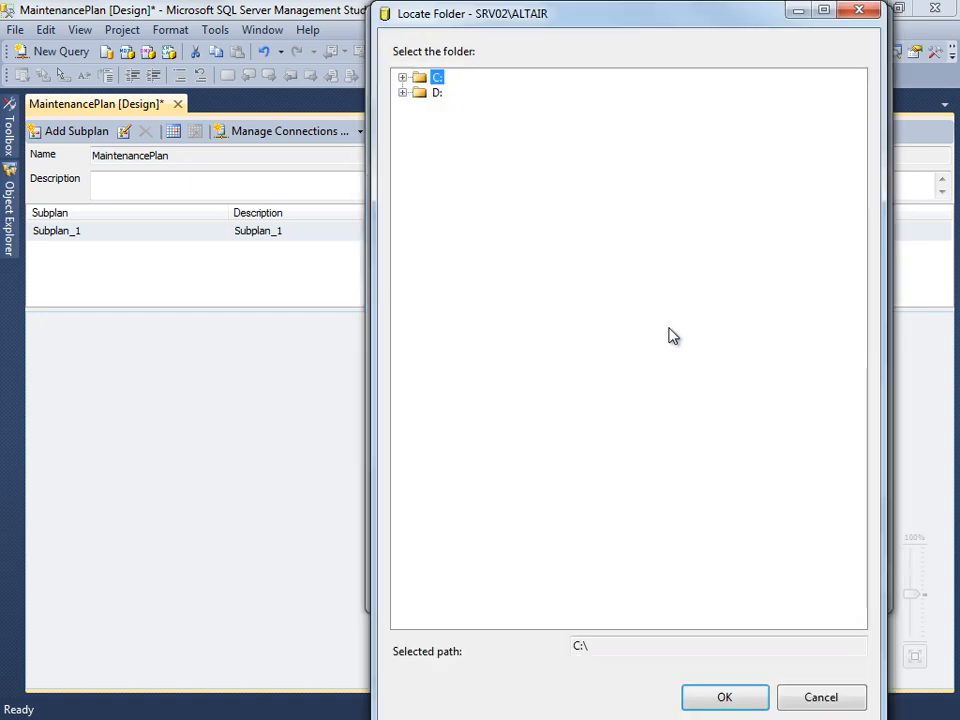
click(402, 92)
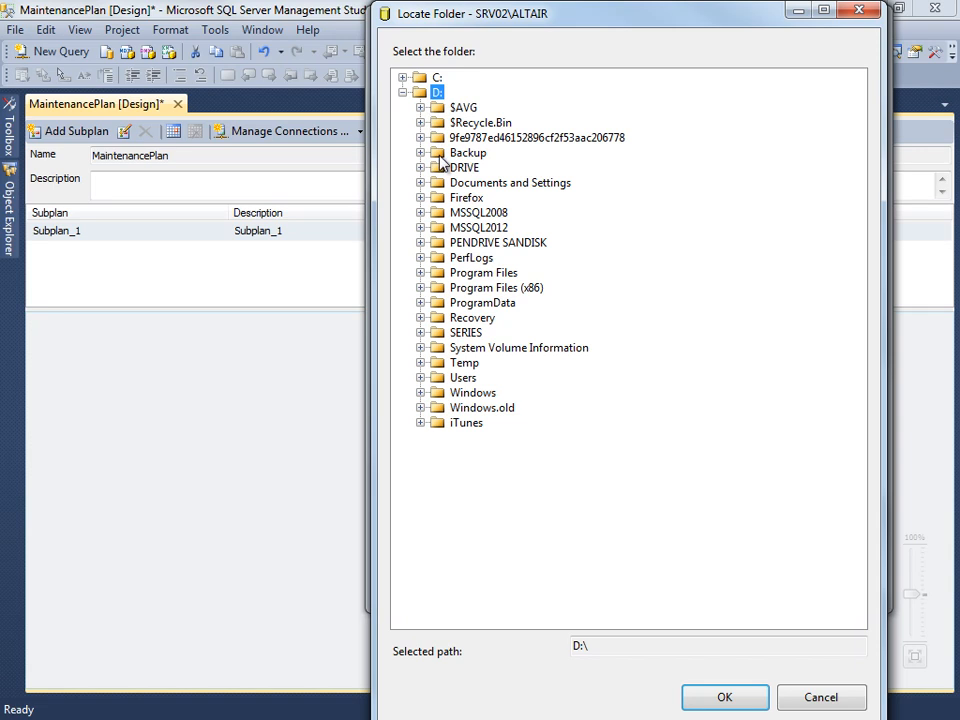
click(438, 153)
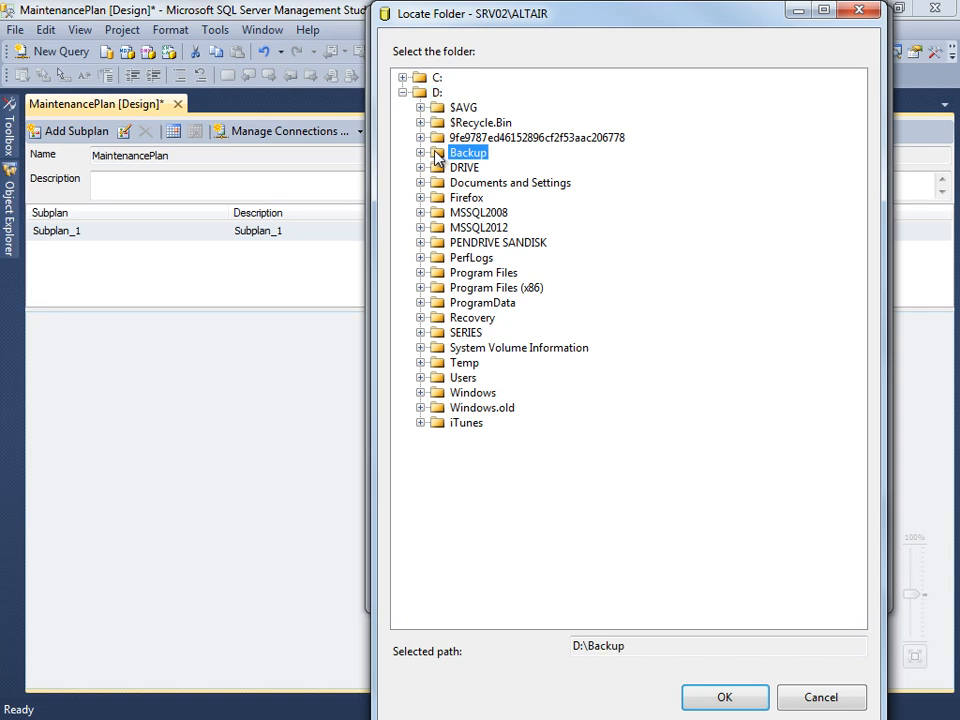
click(714, 703)
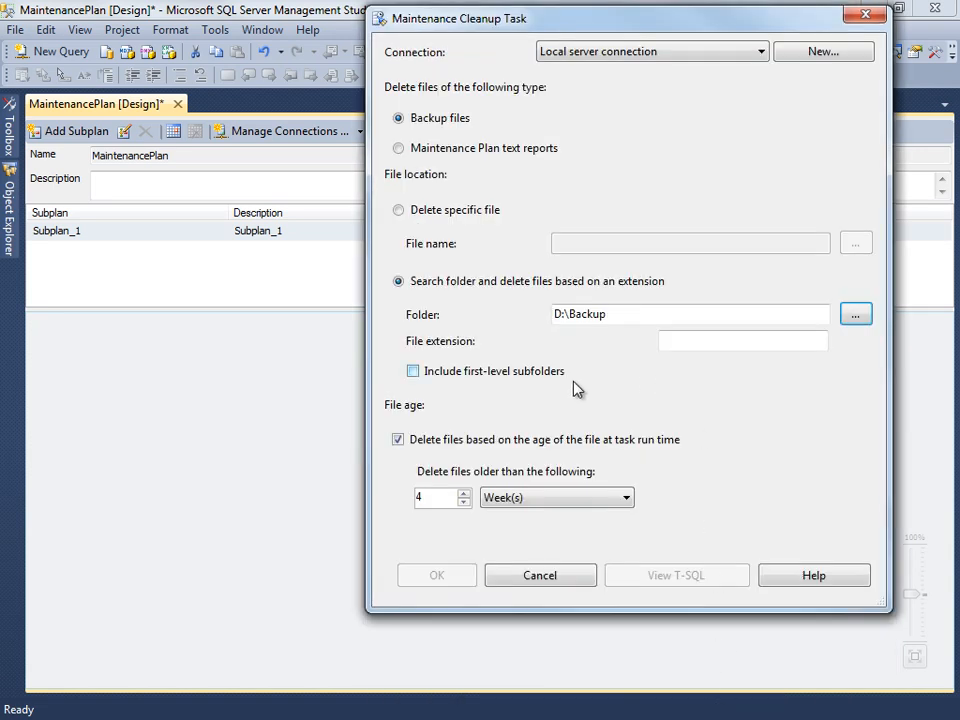
click(706, 343)
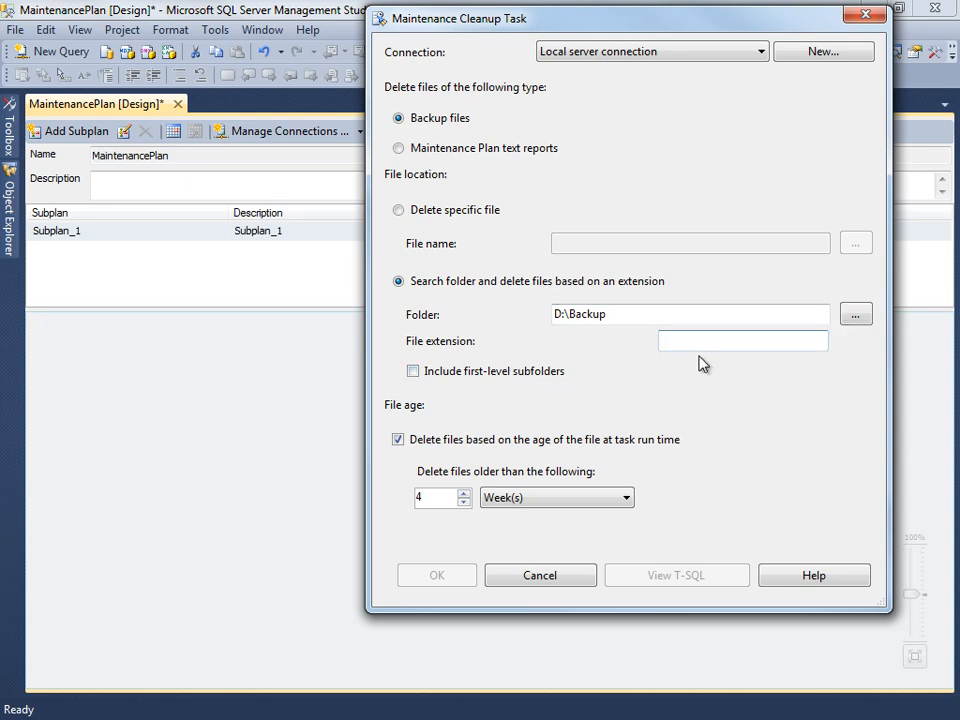
text(bak)
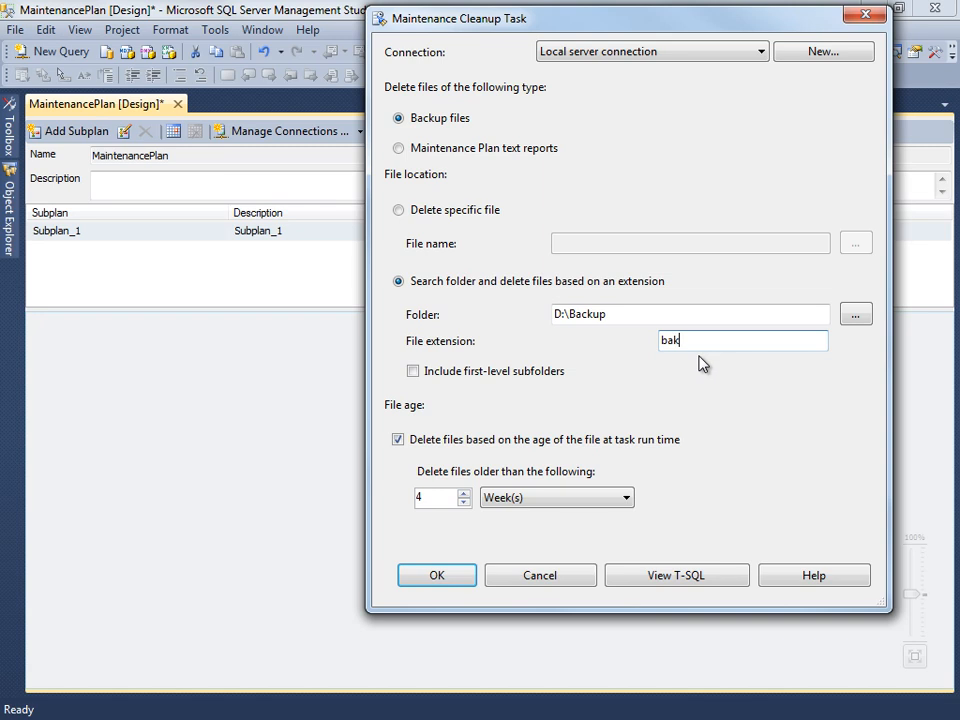
- Make the cleanup task delete files older than 1 day and accept its settings
click(463, 503)
click(463, 503)
click(463, 503)
click(508, 498)
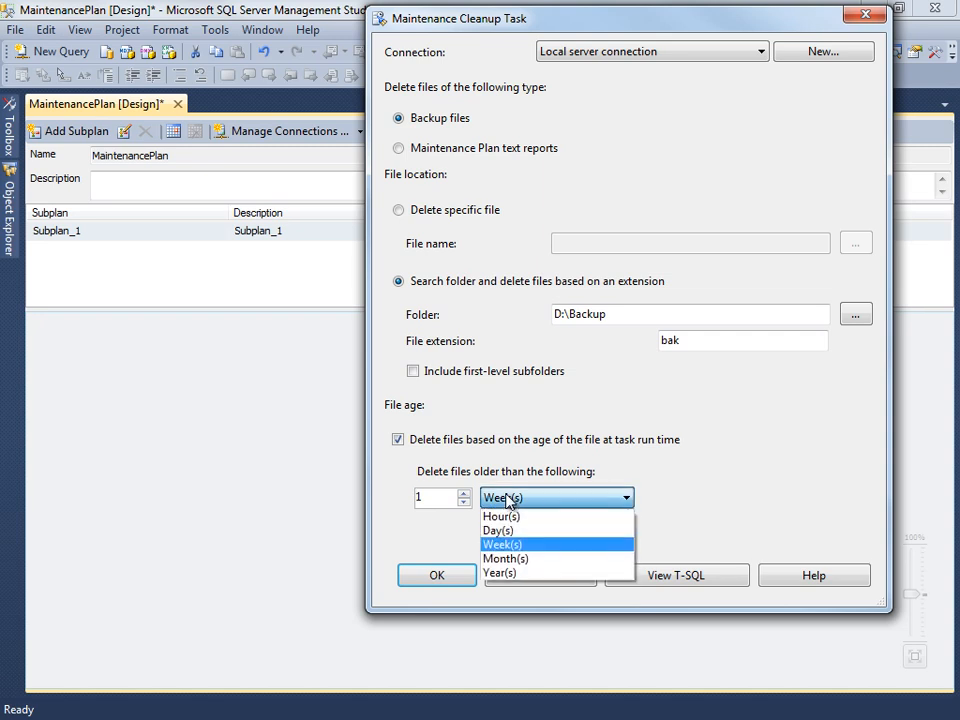
click(504, 531)
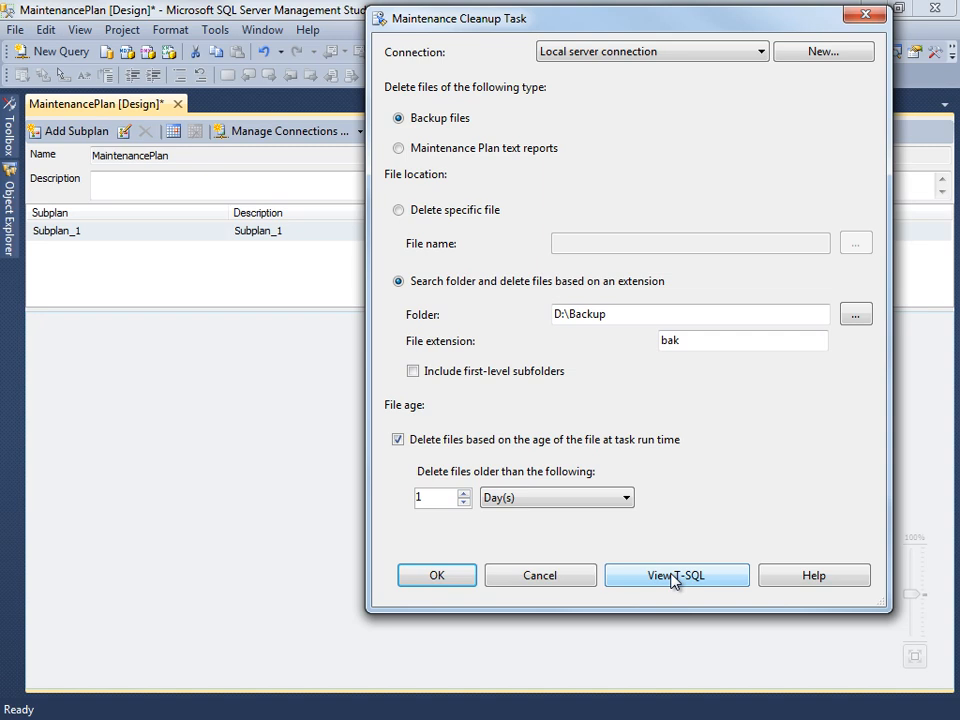
click(448, 577)
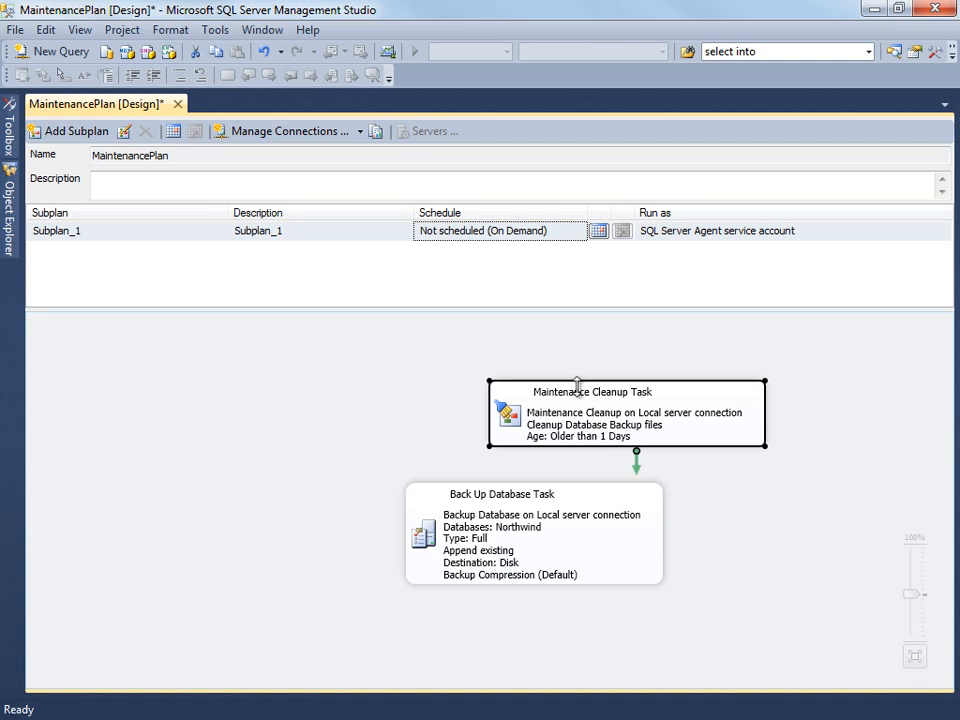
- Reposition the Maintenance Cleanup Task above the Back Up Database Task and link it so the backup follows the cleanup
drag(570, 398, 447, 365)
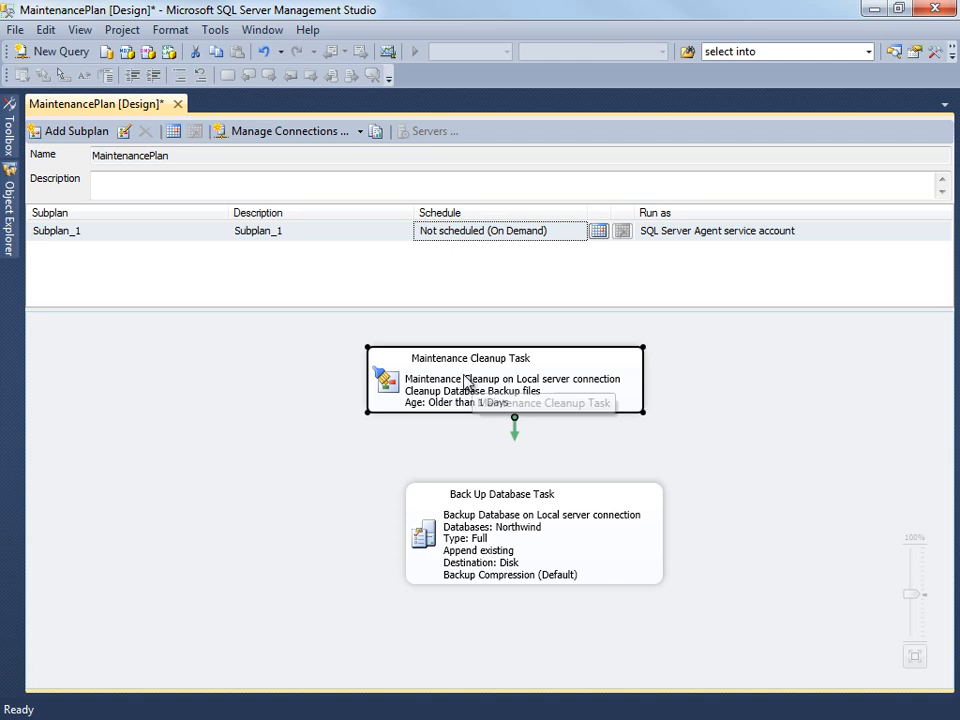
drag(514, 432, 510, 528)
click(420, 447)
drag(307, 350, 727, 638)
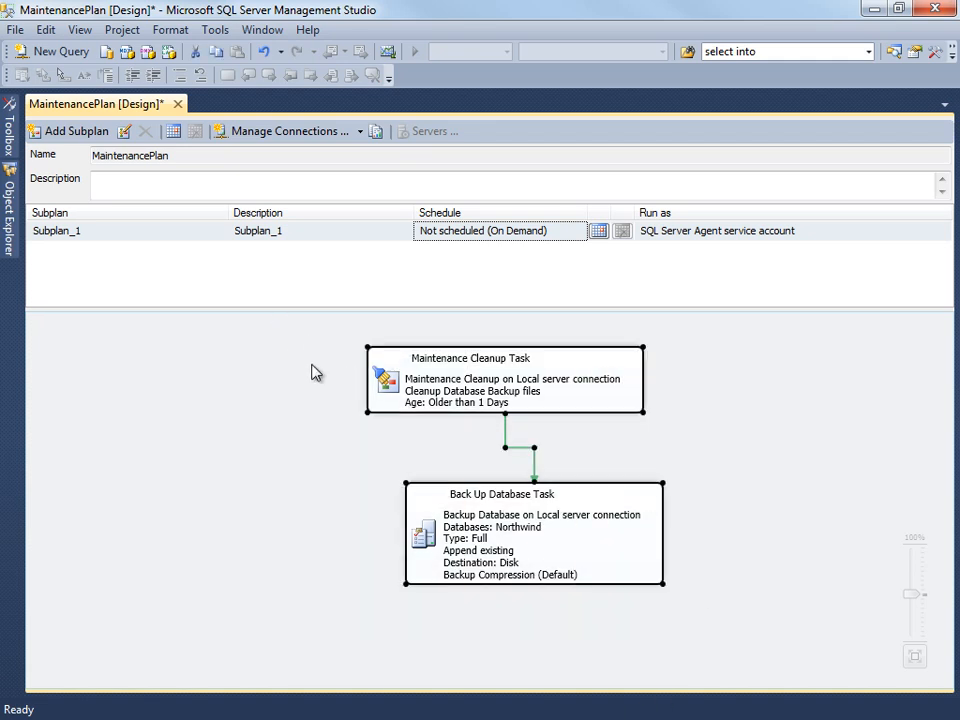
click(411, 375)
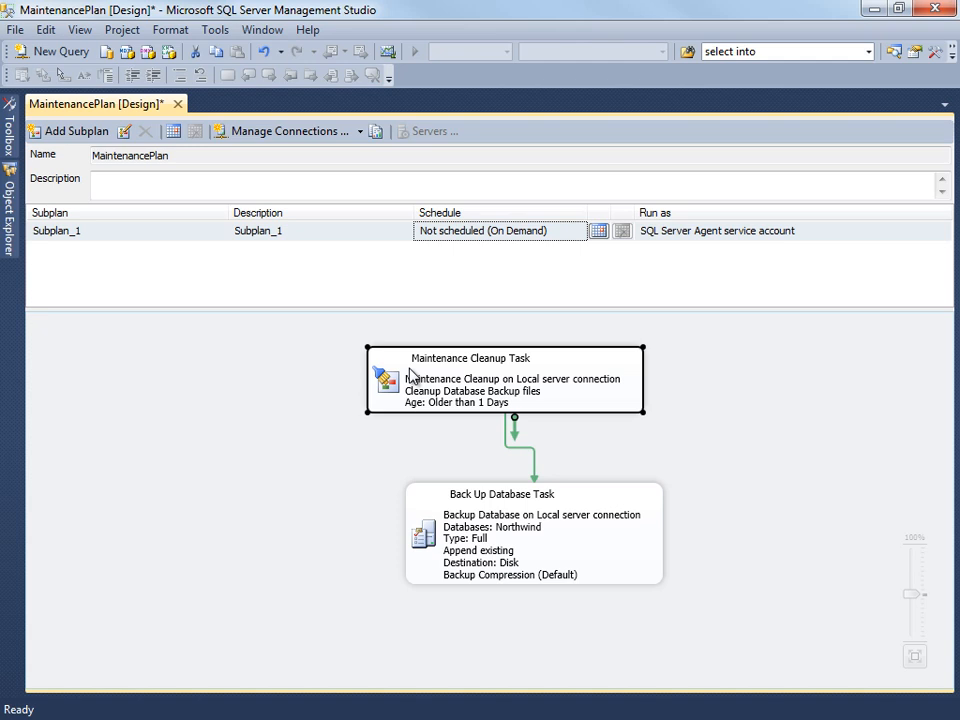
click(463, 517)
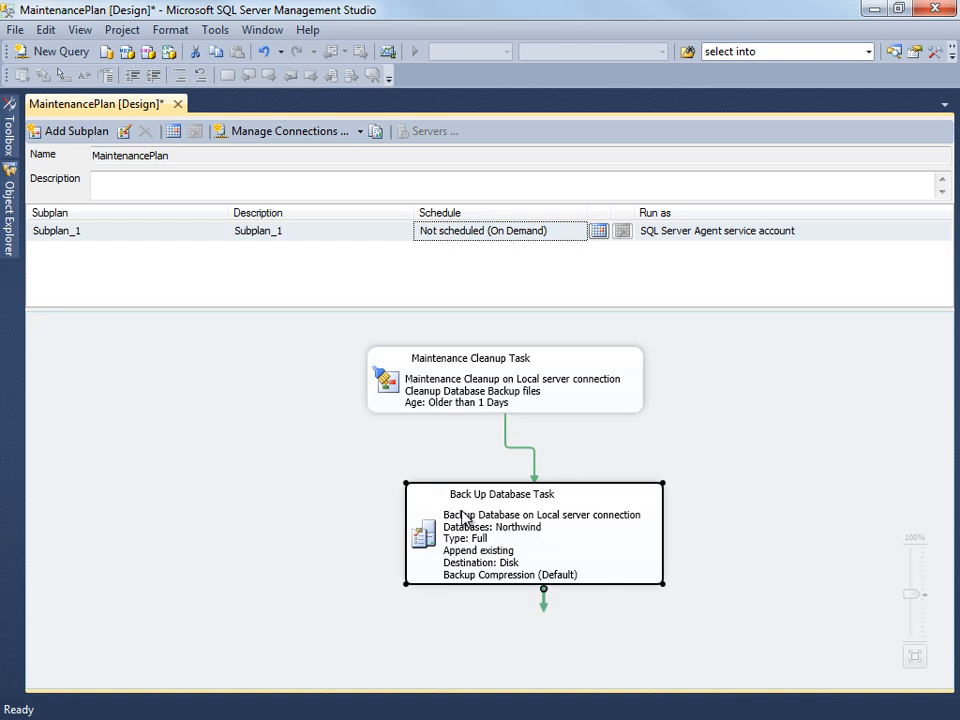
click(332, 431)
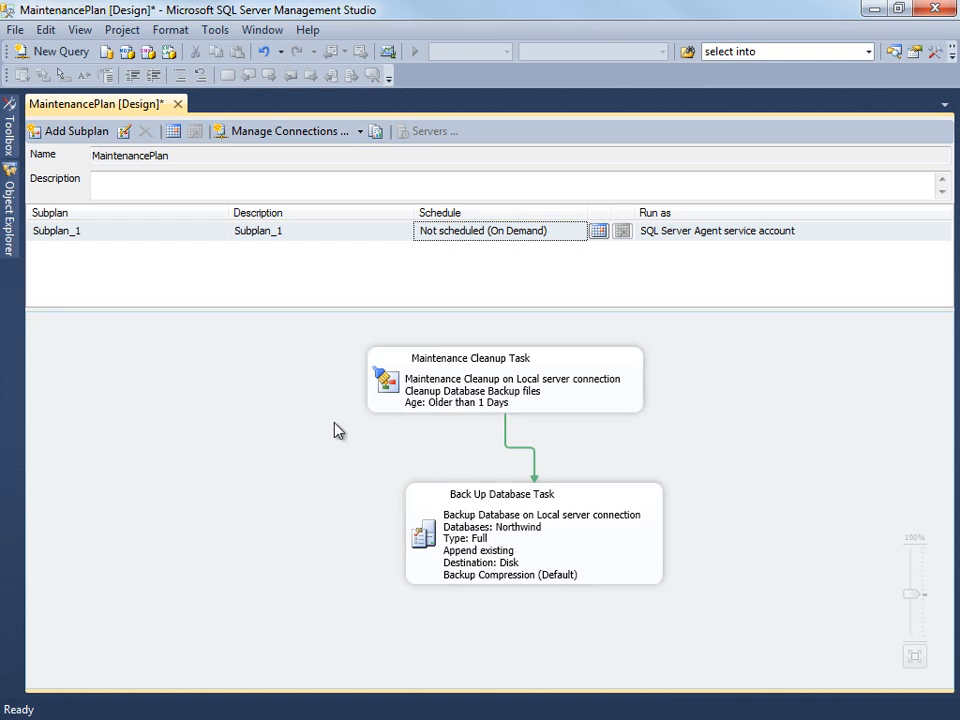
- Schedule Subplan_1 as a recurring job that runs daily, once at 04:00:00
click(598, 228)
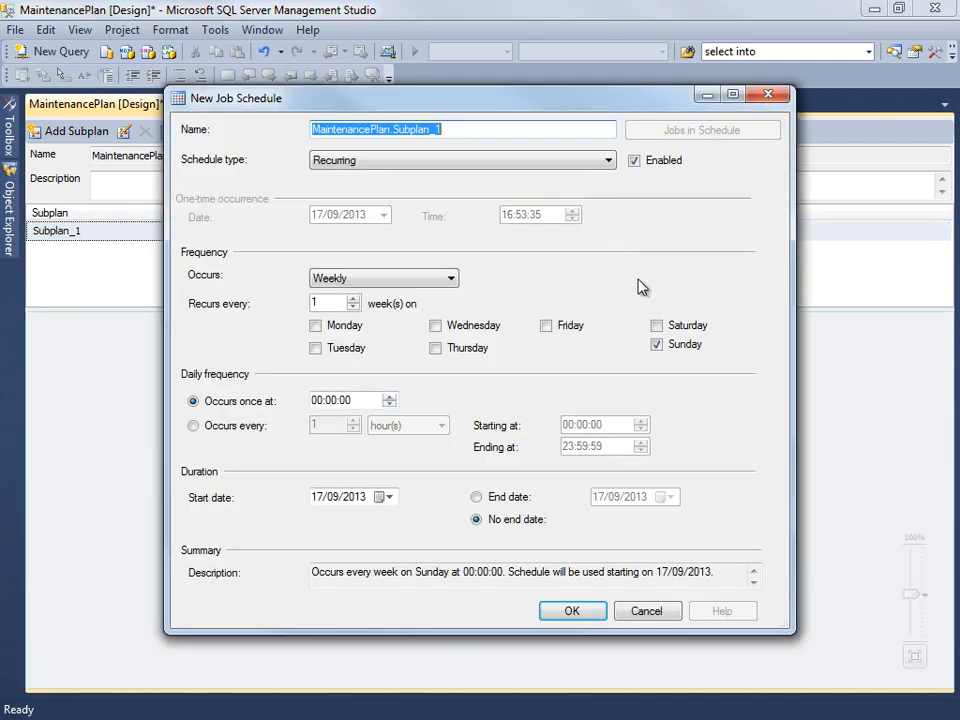
click(453, 281)
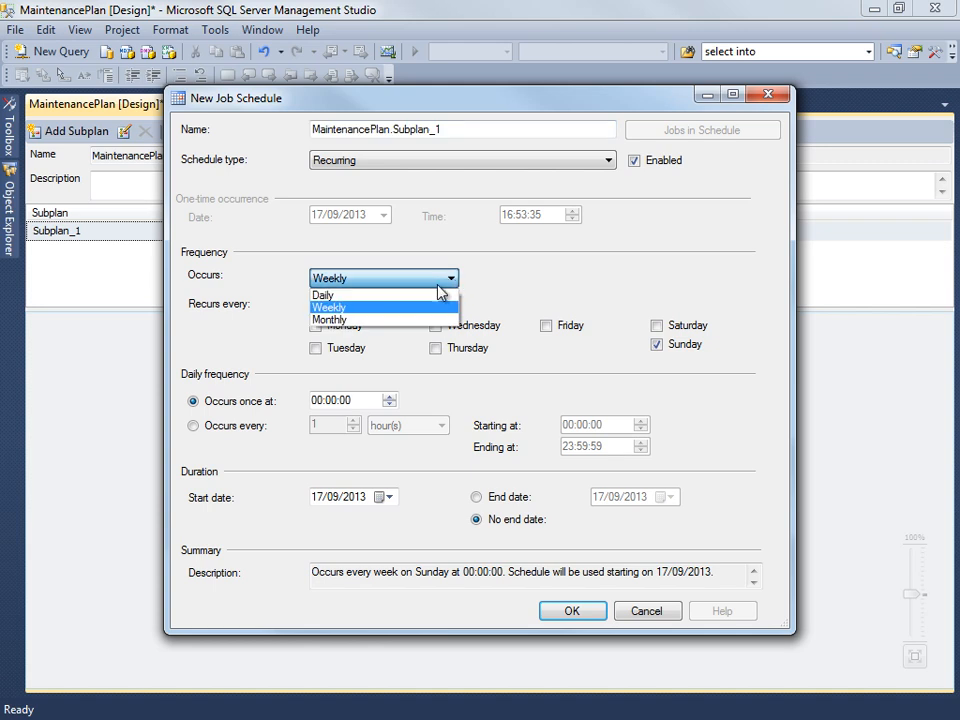
click(420, 298)
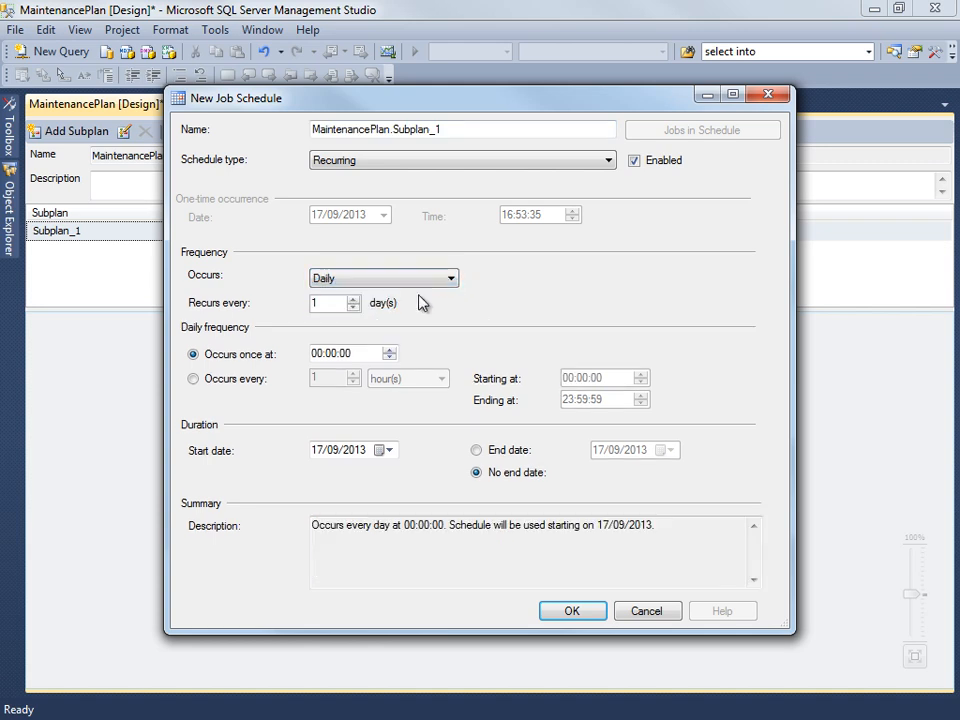
click(317, 355)
key(Up)
key(Up)
key(Up)
key(Up)
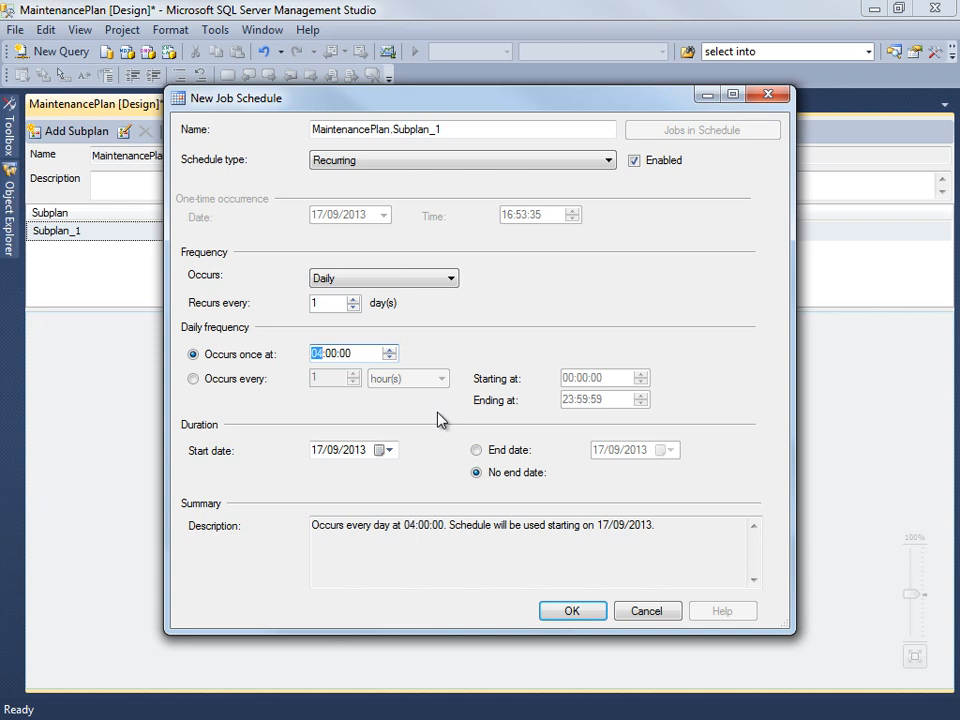
click(572, 612)
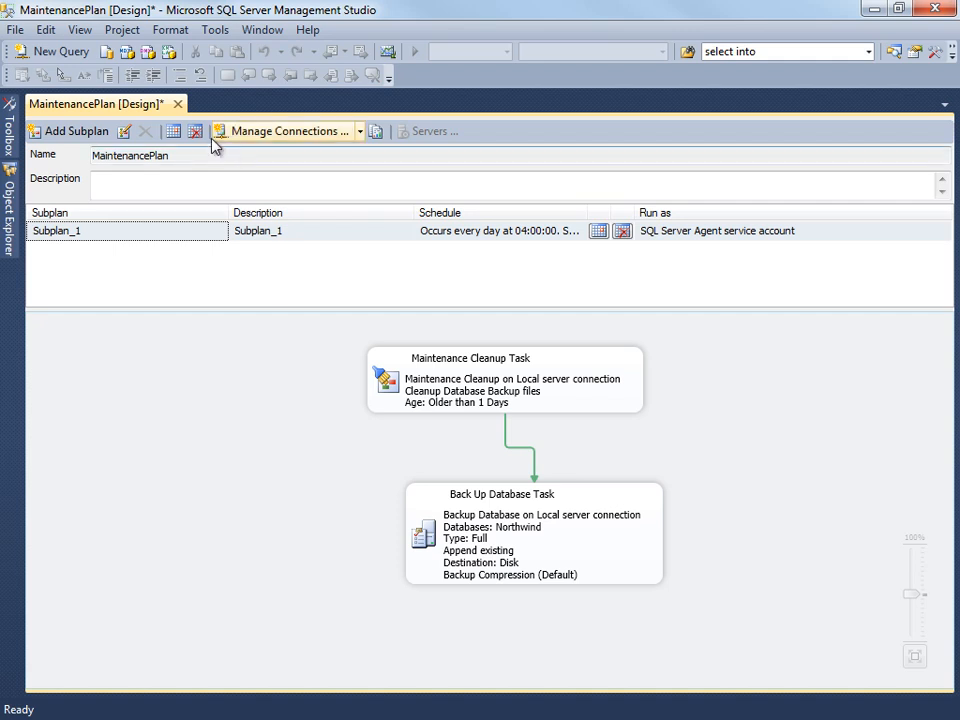
- Close the maintenance plan design with its changes saved, and select the MaintenancePlan.Subplan_1 job under SQL Server Agent
click(179, 103)
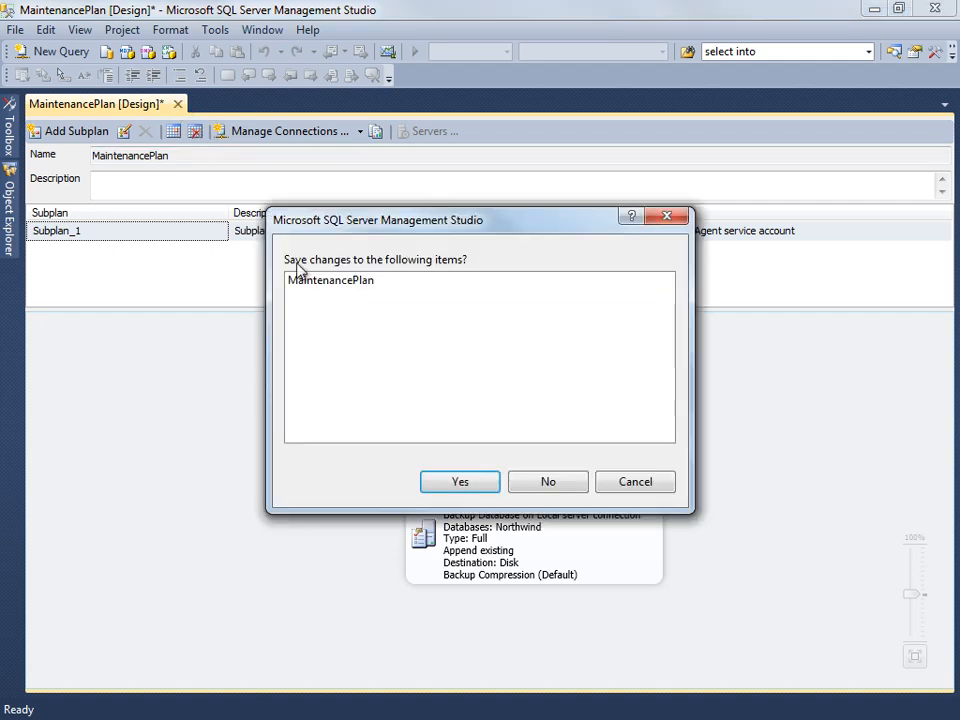
click(459, 482)
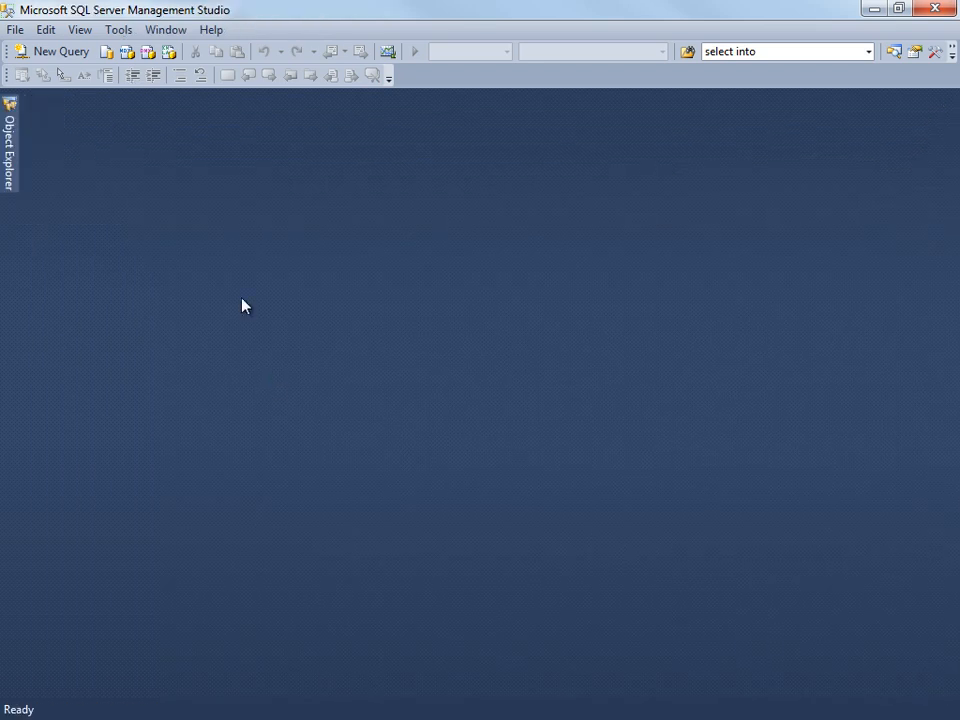
mouse_move(11, 135)
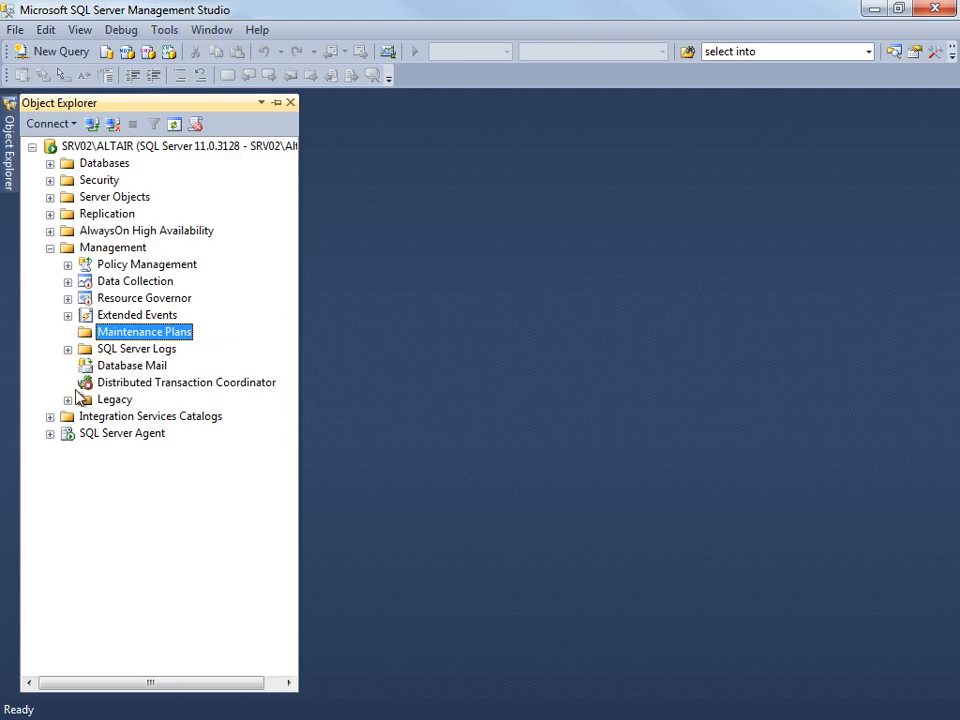
click(50, 434)
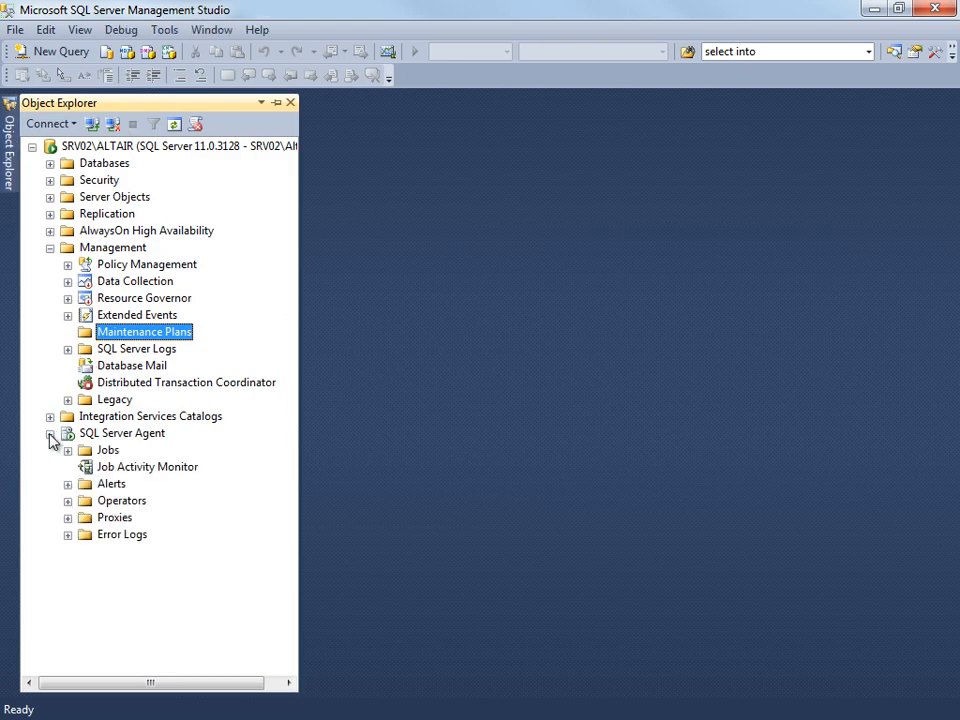
click(68, 451)
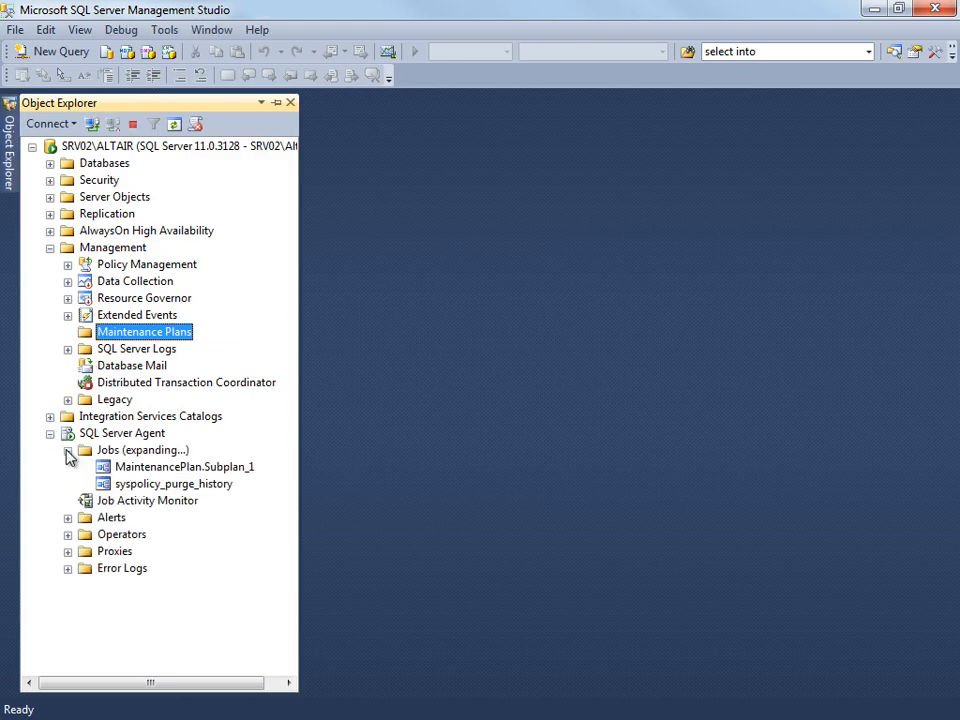
click(149, 470)
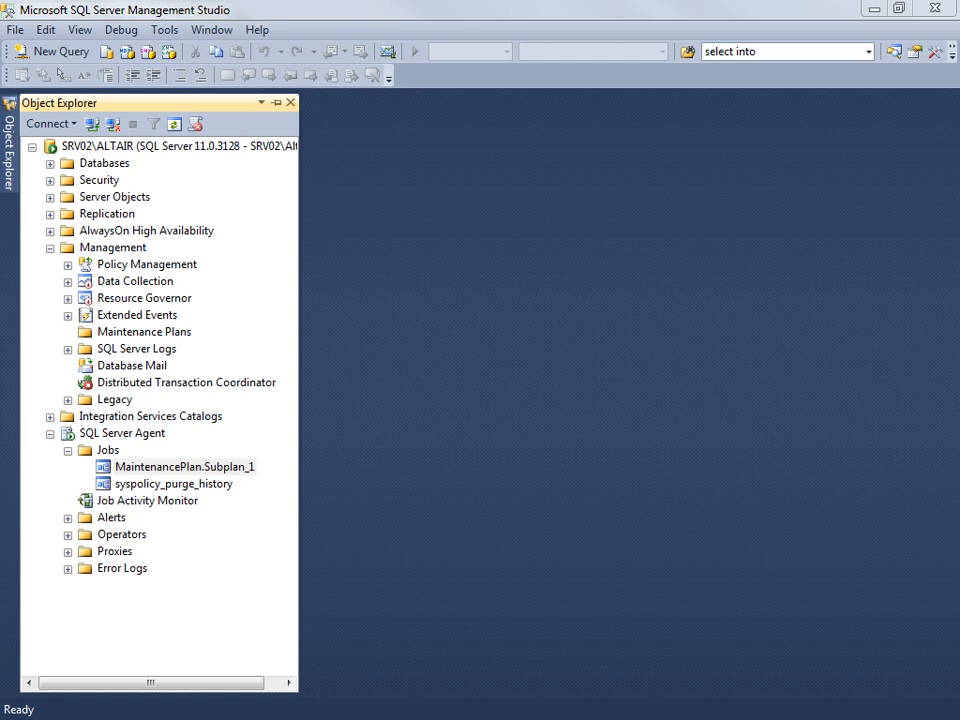
- Check the D:\Backup folder in Windows Explorer, and return to SQL Server Management Studio to run the MaintenancePlan.Subplan_1 job manually
drag(279, 66, 677, 84)
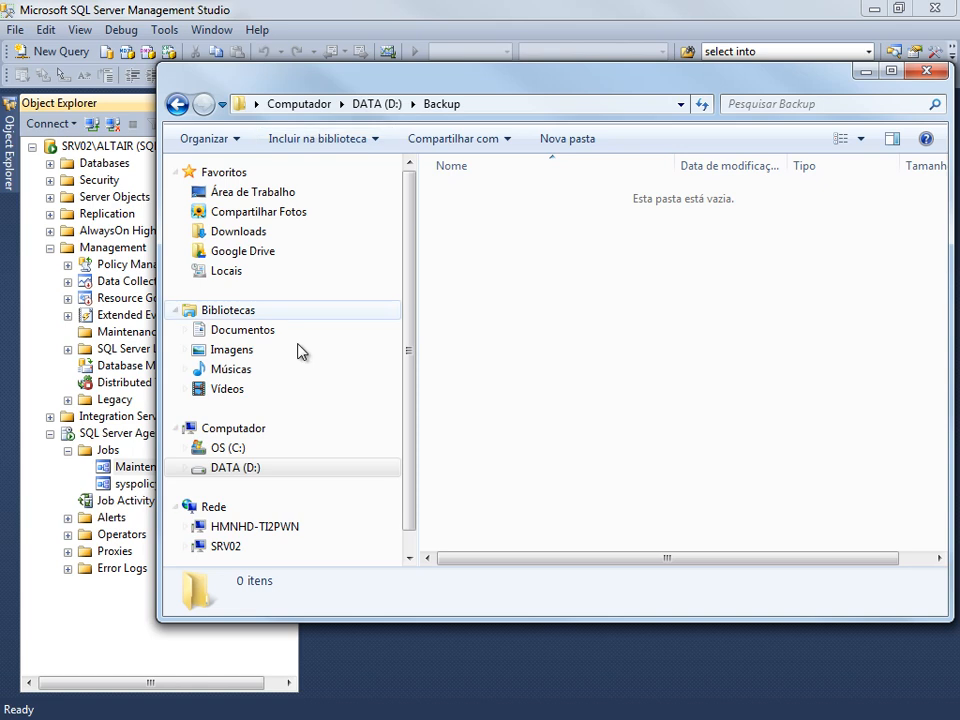
click(250, 14)
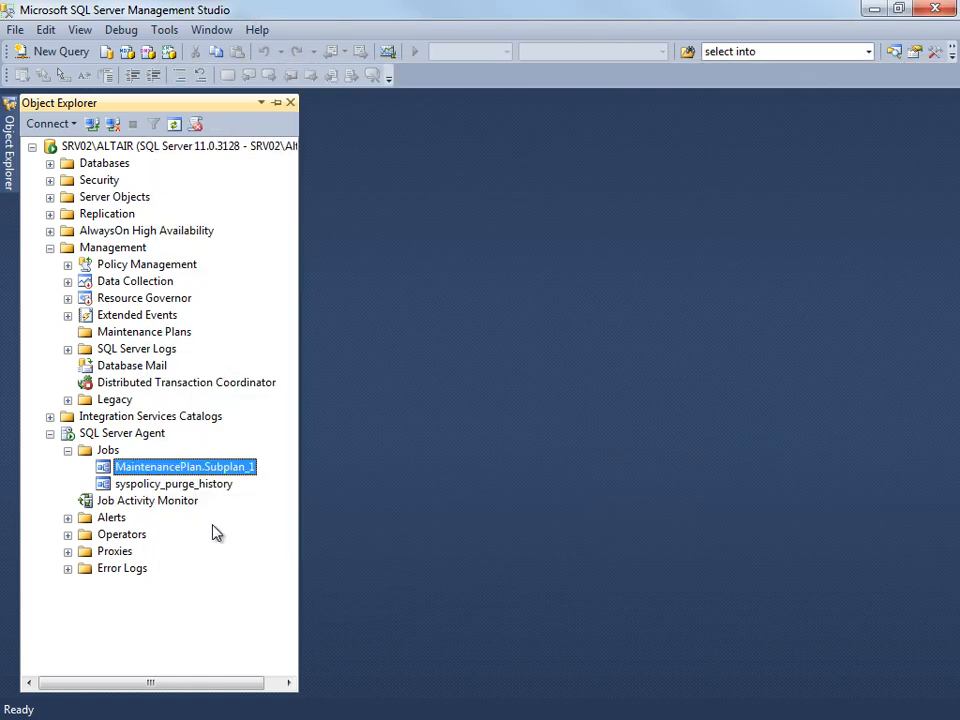
right_click(166, 470)
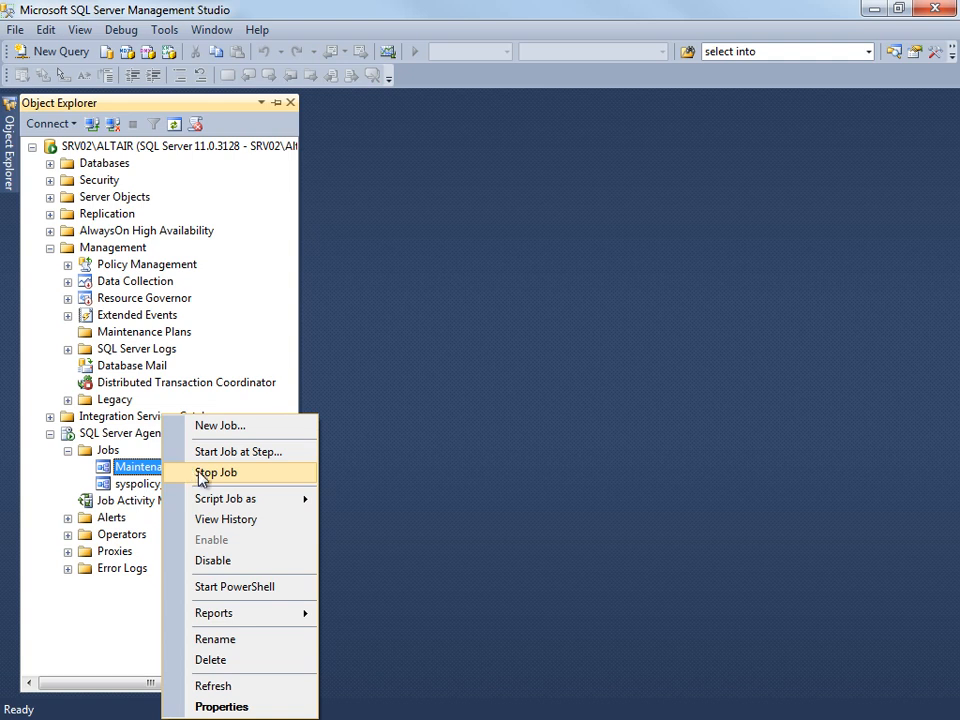
click(284, 458)
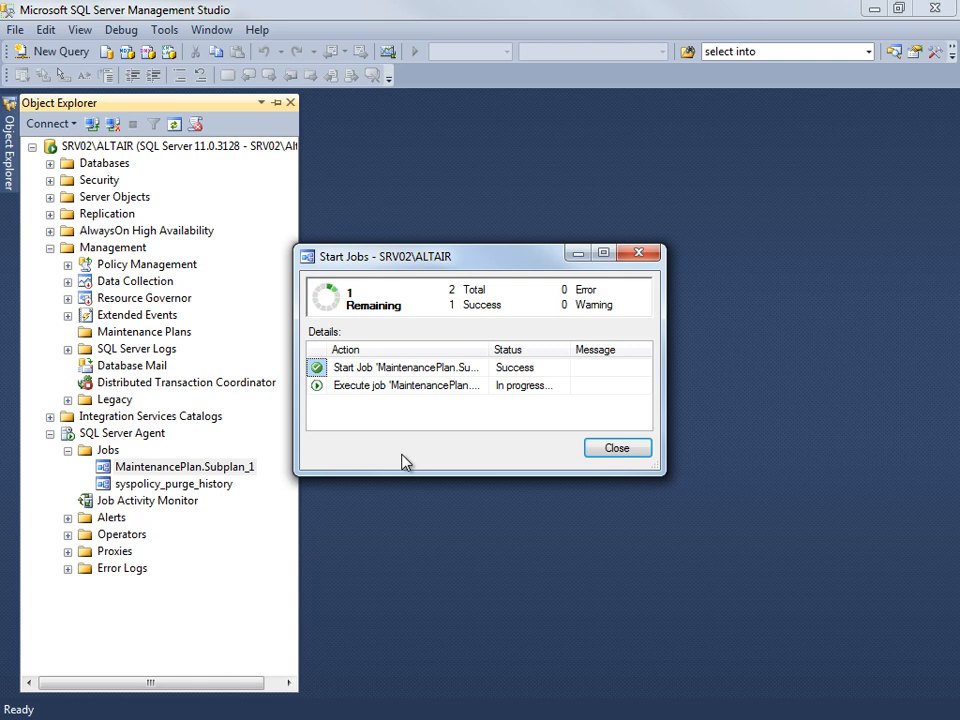
click(630, 452)
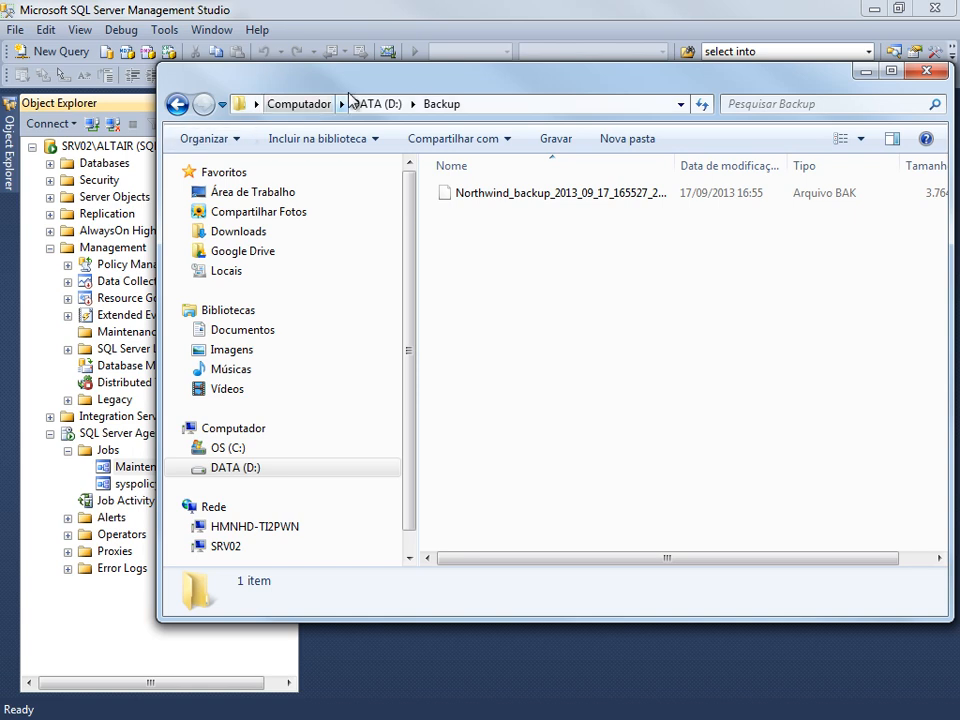
- Examine the Northwind backup file in D:\Backup in Windows Explorer with its full name shown, and close the folder window
drag(418, 81, 364, 58)
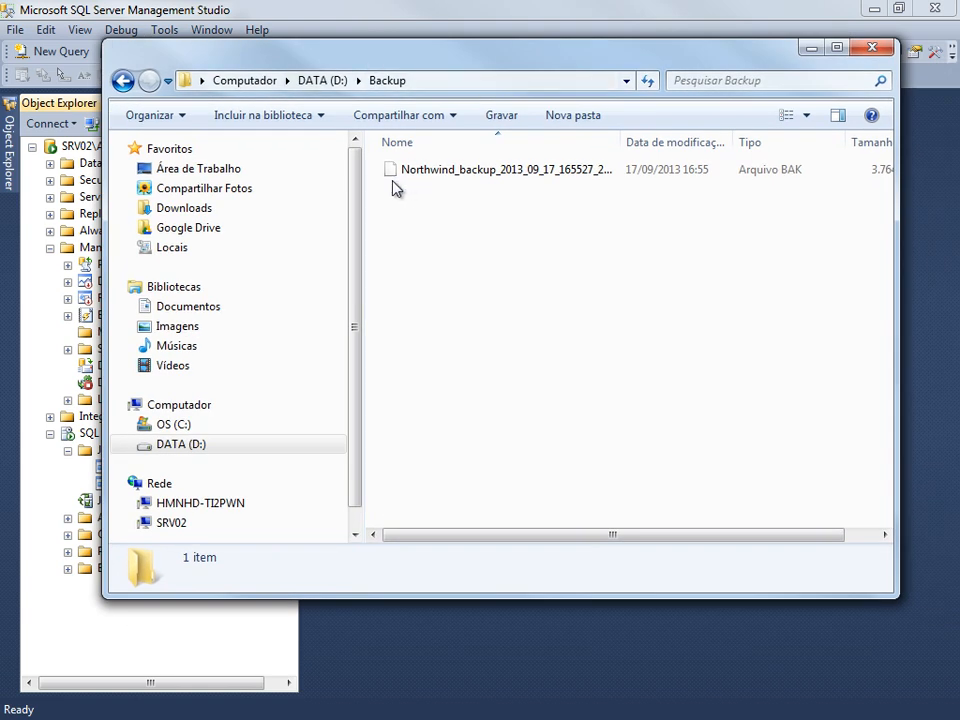
double_click(625, 142)
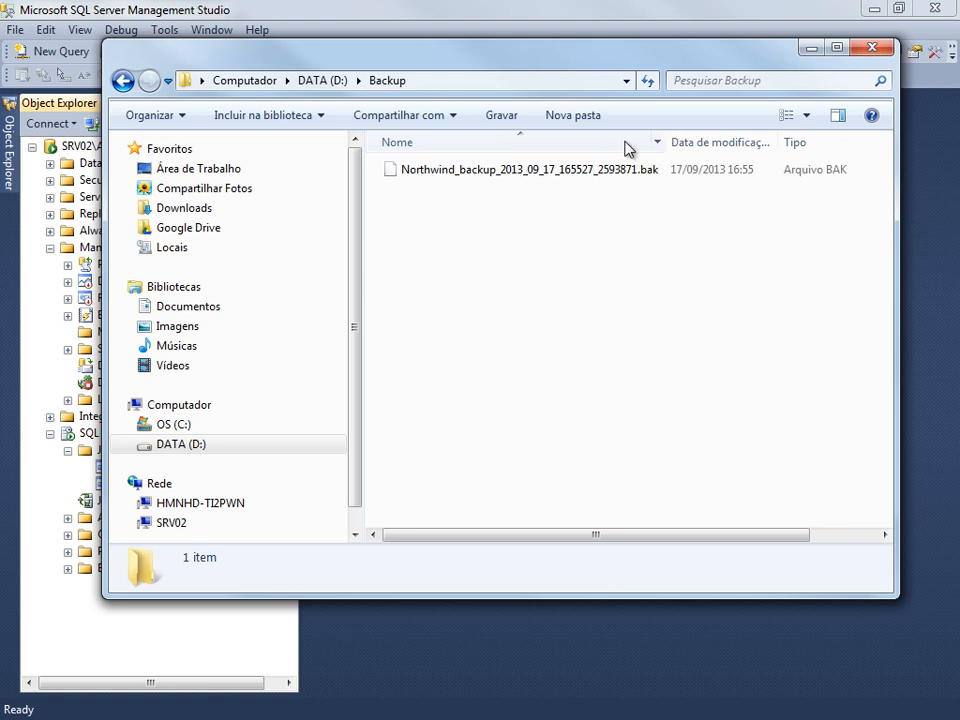
click(531, 176)
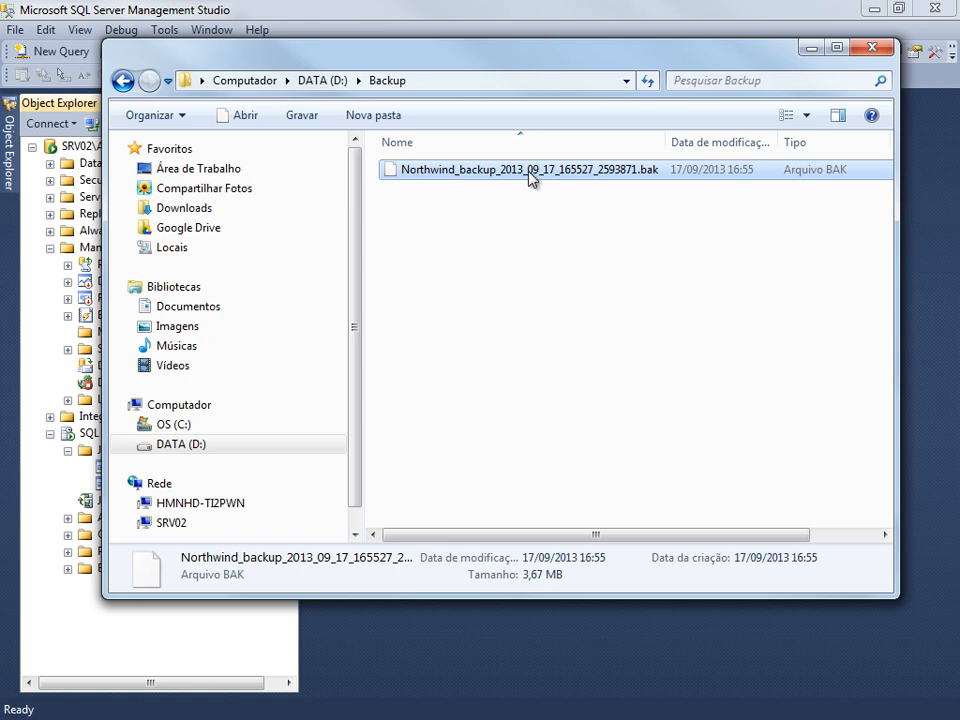
click(872, 48)
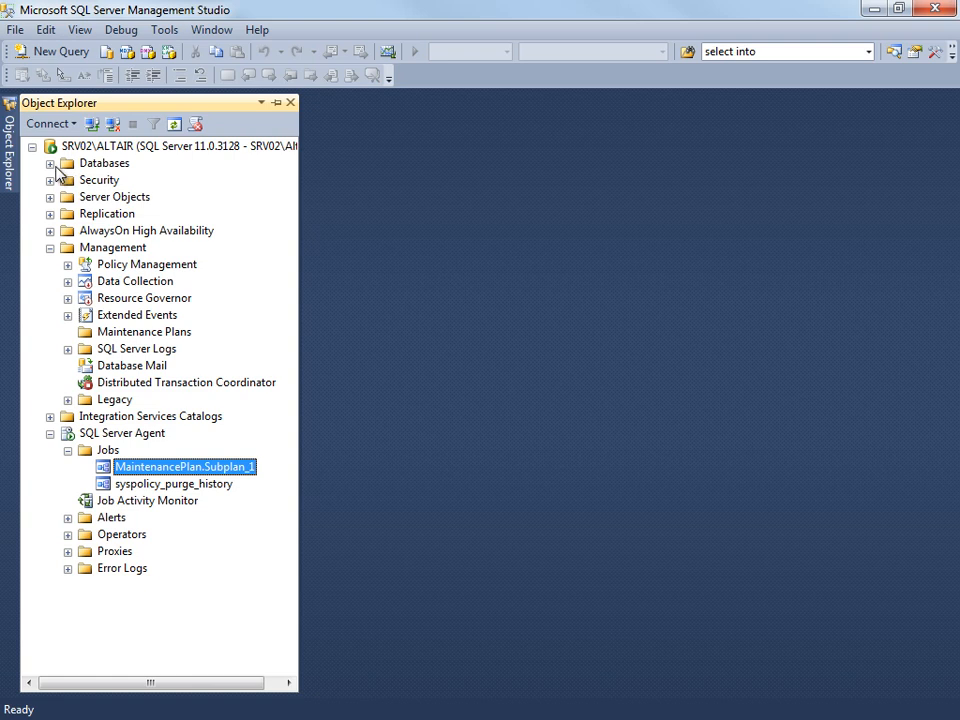
- Open the Backup and Restore Events standard report for the Northwind database and examine its successful backup operations, including the device details
click(50, 163)
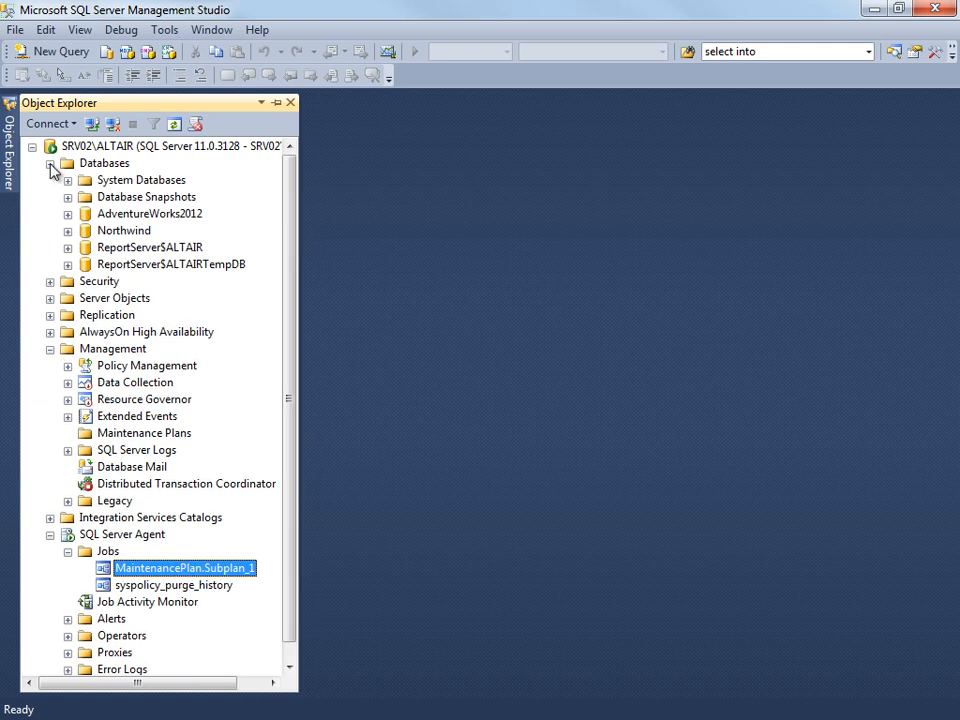
click(118, 232)
right_click(118, 232)
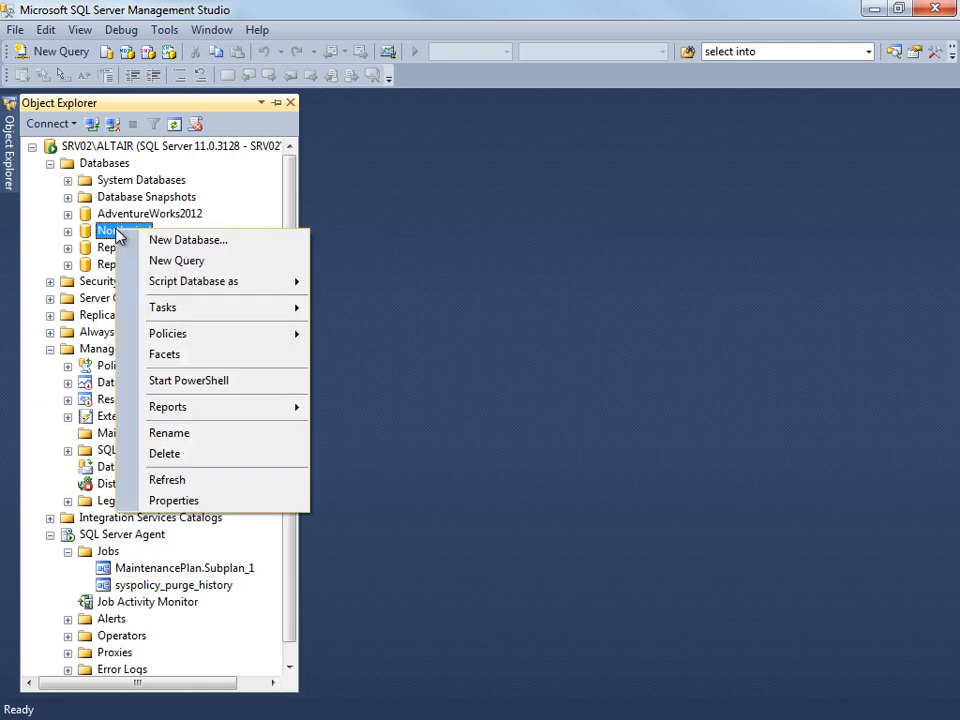
mouse_move(243, 410)
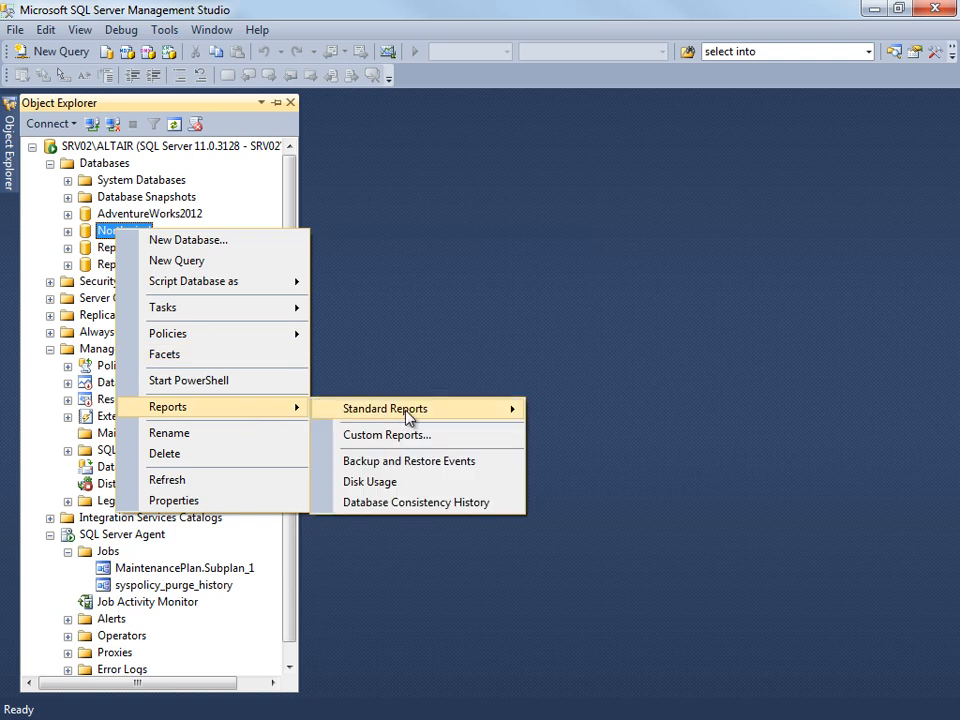
mouse_move(515, 410)
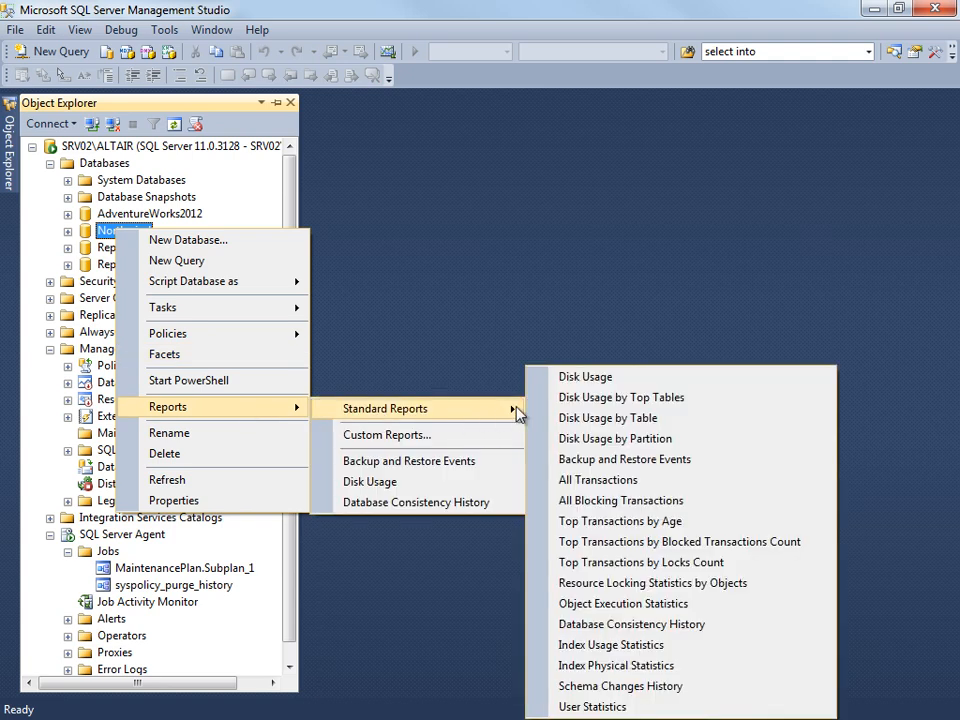
click(720, 467)
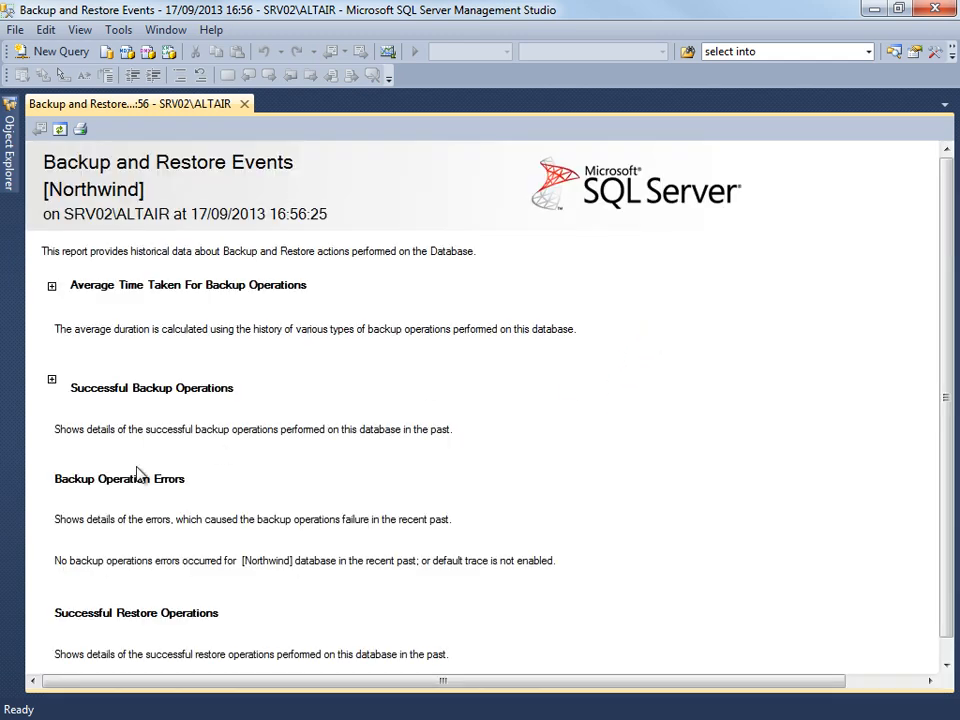
click(50, 380)
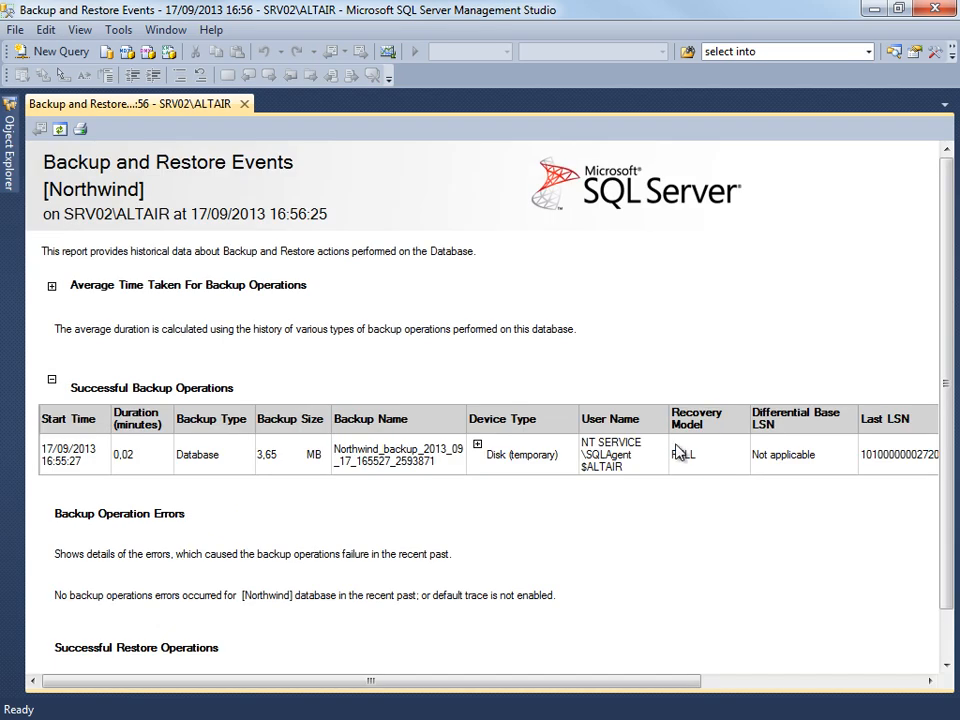
click(478, 444)
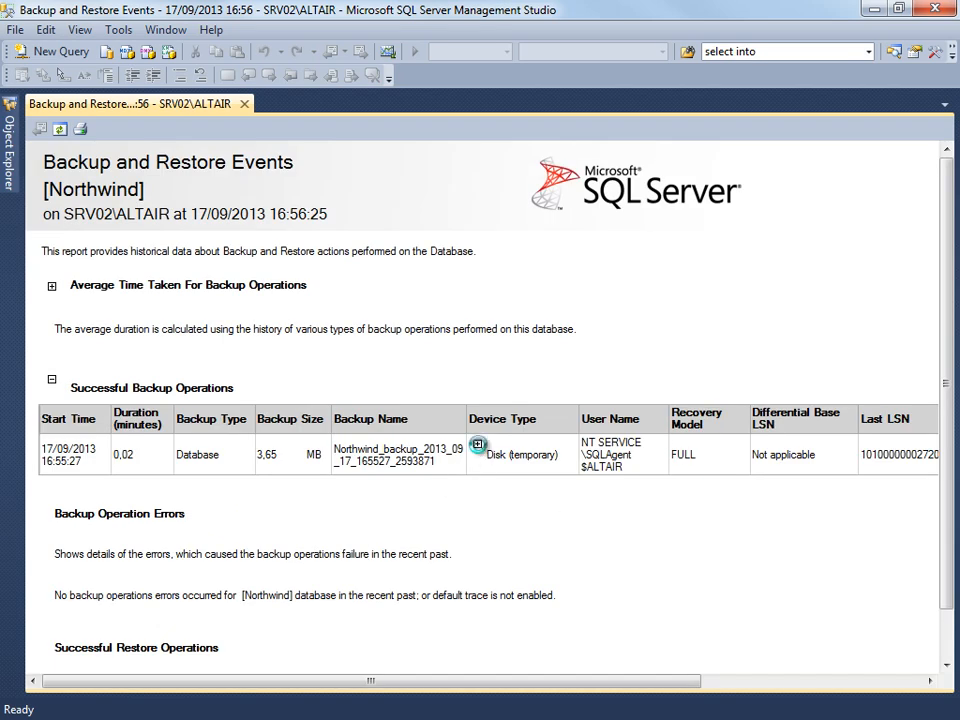